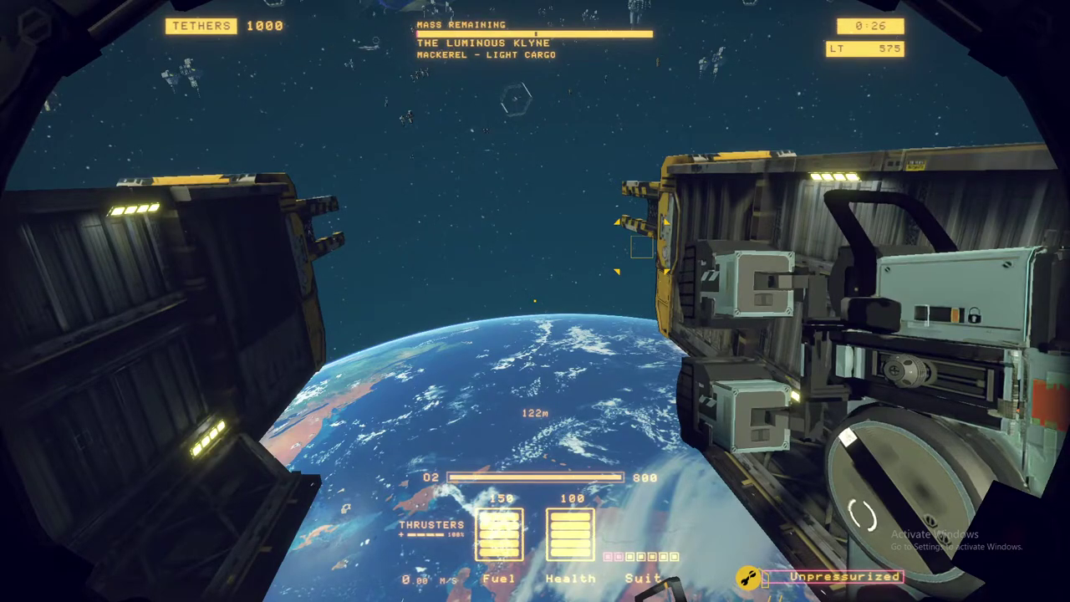
Move forward in the salvage bay and look down at the planet below
key(w)
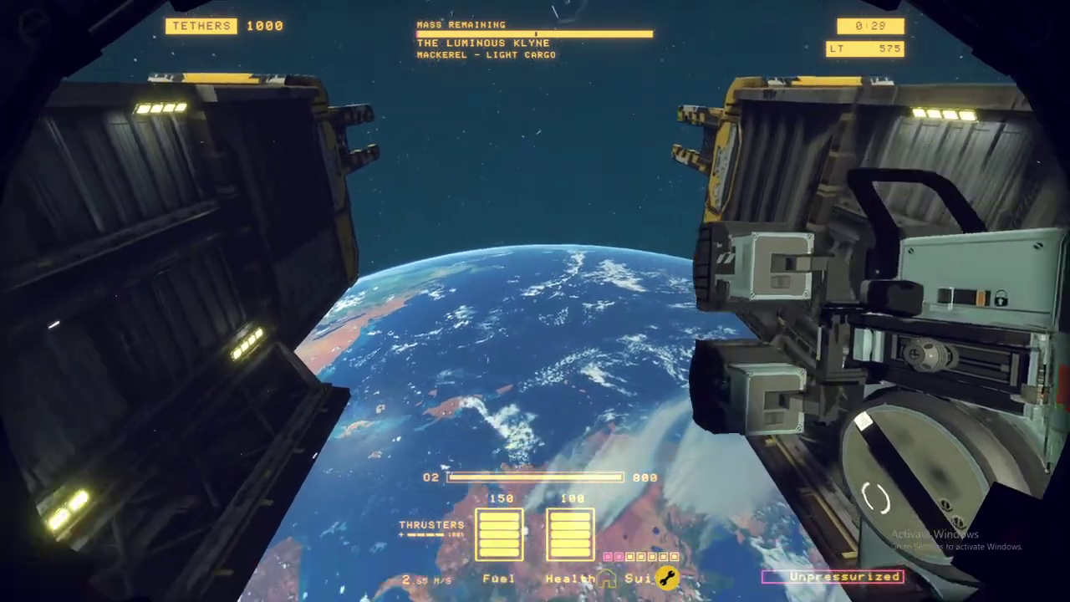
key(w)
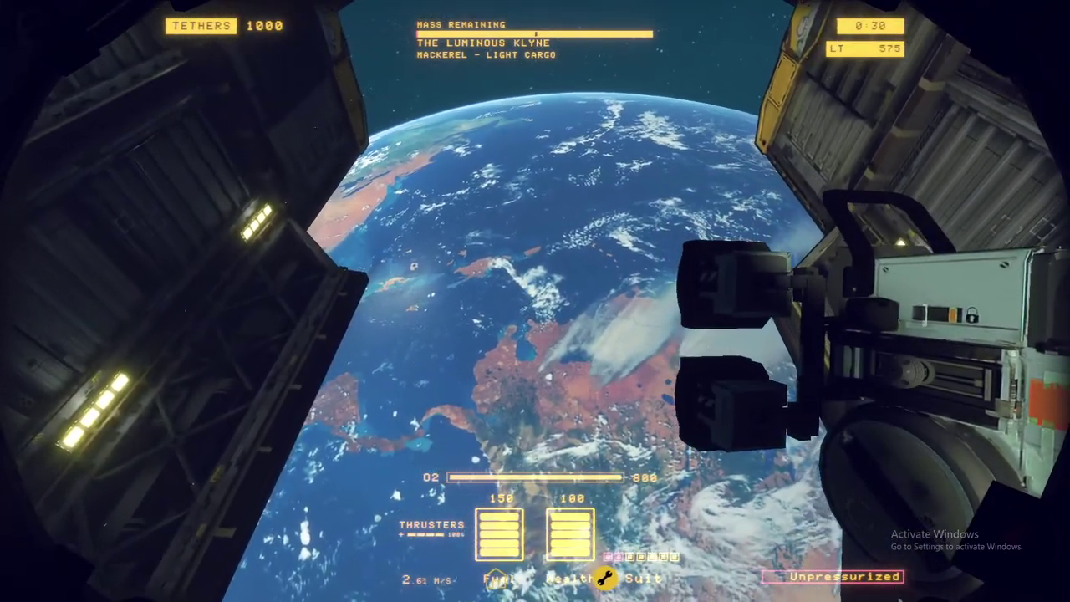
key(s)
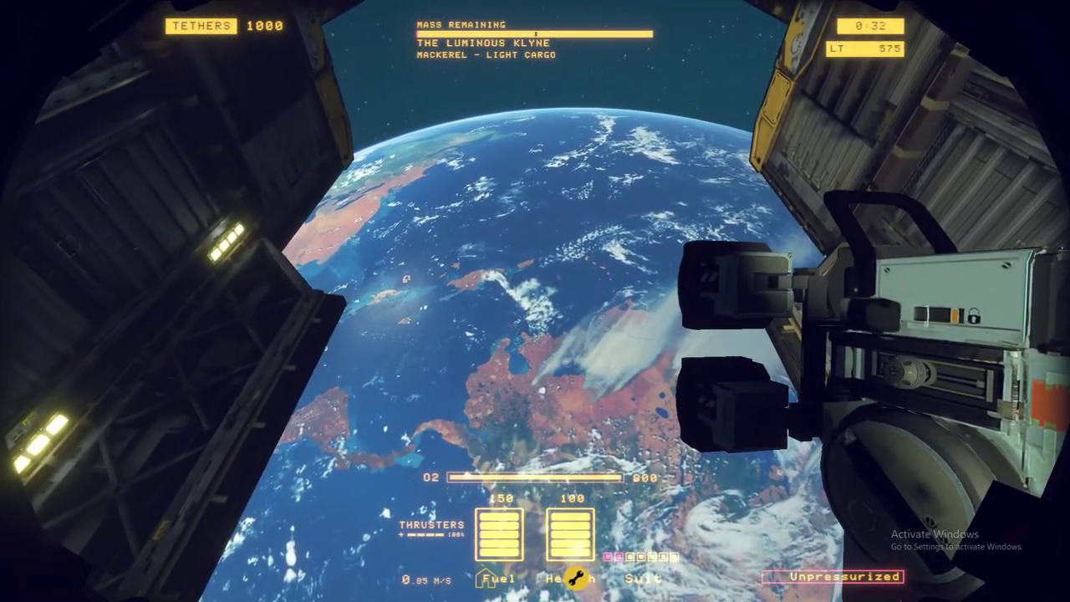
Quit the running Hardspace: Shipbreaker game, close its window and switch to the Steam library
key(Escape)
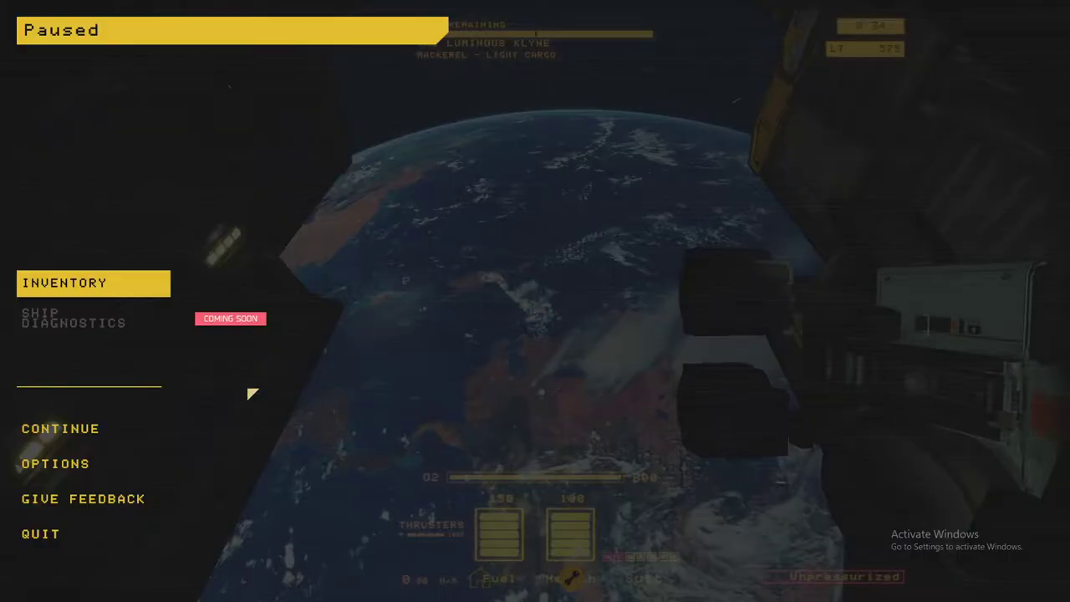
click(92, 534)
click(532, 344)
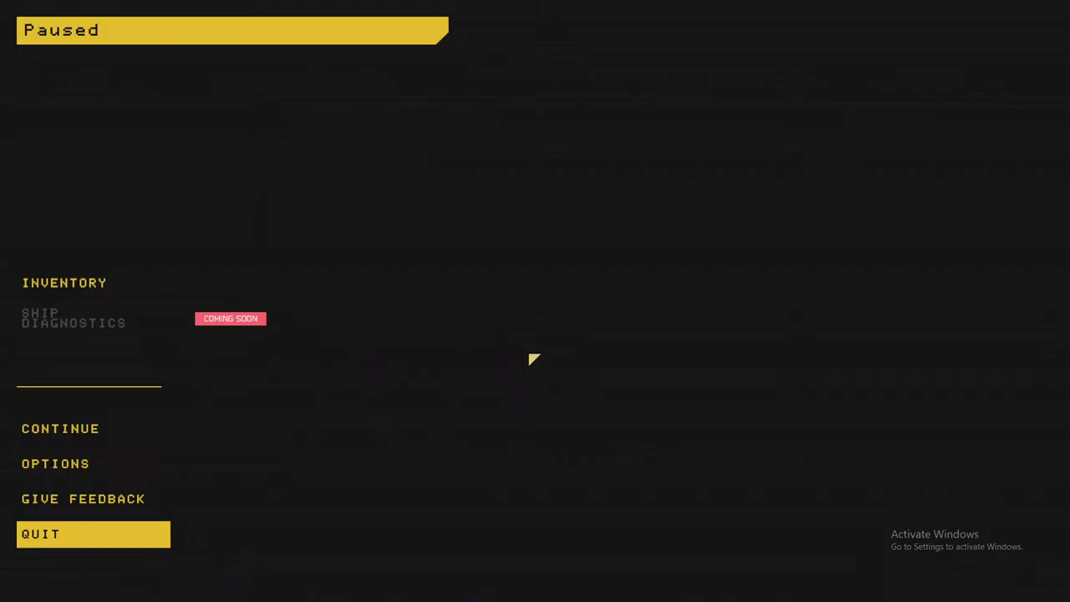
key(alt+Tab)
right_click(534, 592)
click(516, 569)
click(423, 591)
Browse Hardspace: Shipbreaker's local files from its Steam properties and close the properties dialog
right_click(77, 136)
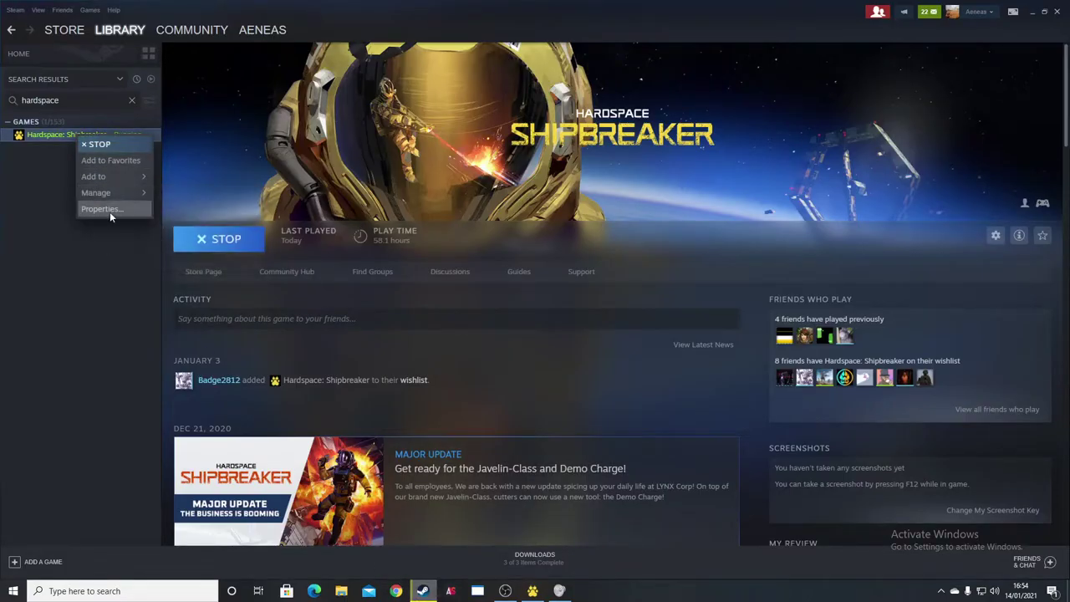
click(100, 209)
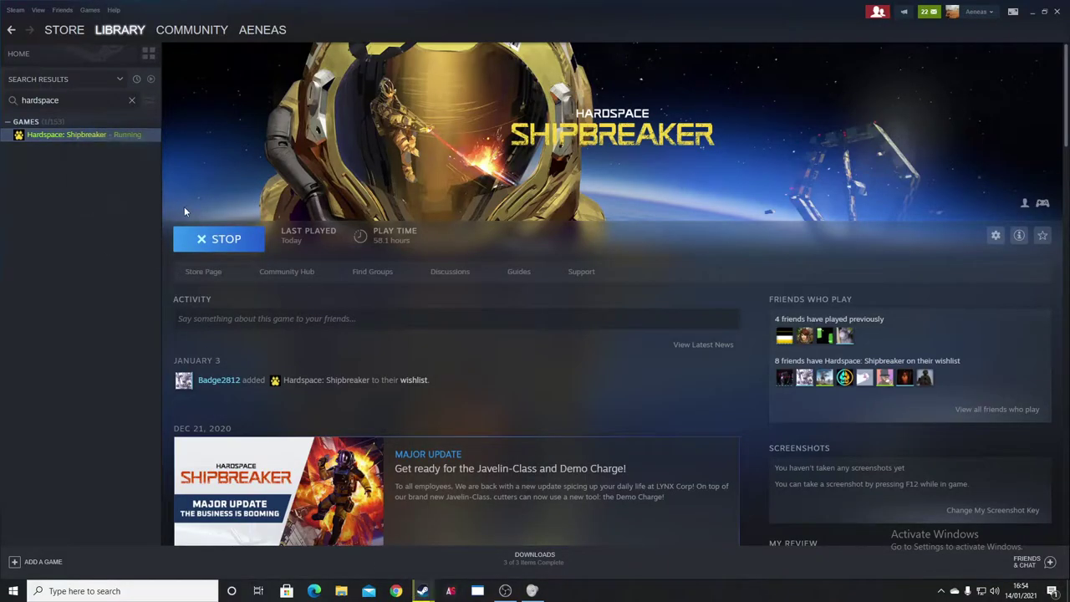
click(341, 208)
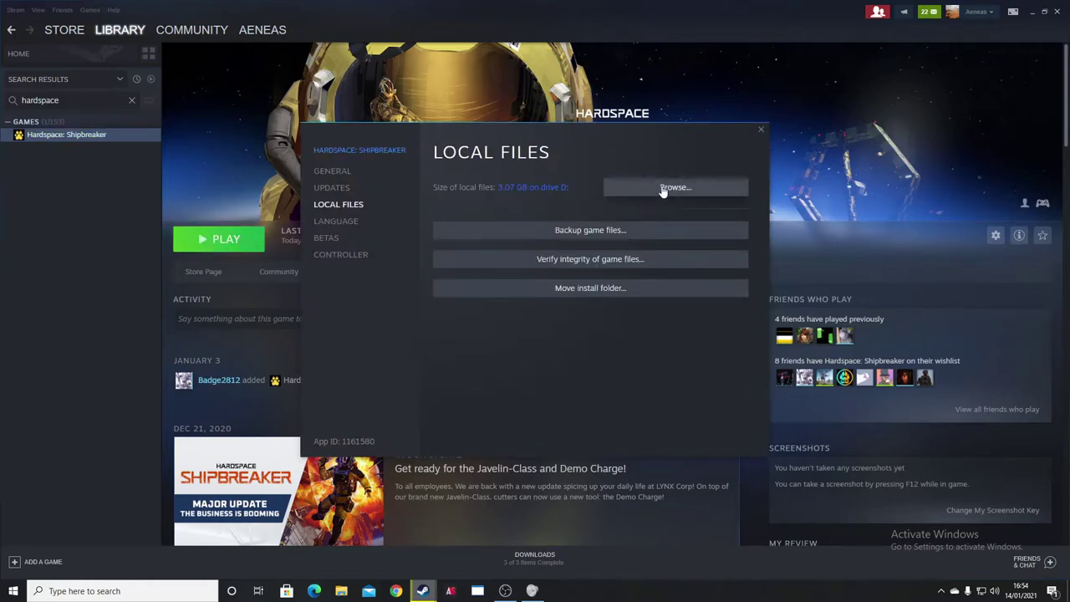
click(662, 189)
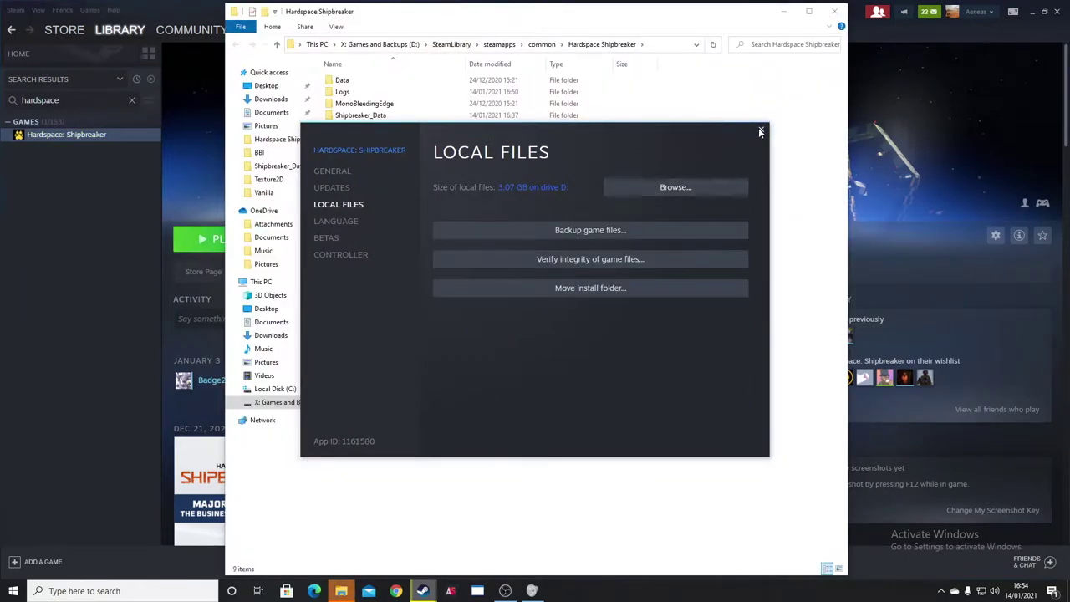
click(761, 131)
Bring the Hardspace Shipbreaker install folder forward and open its Shipbreaker_Data folder
key(alt+Tab)
click(391, 120)
double_click(392, 120)
Examine the level, resources and sharedassets files in Shipbreaker_Data, single out sharedassets8.assets, and minimize the folder window
drag(657, 166, 543, 568)
click(685, 346)
drag(674, 298, 546, 553)
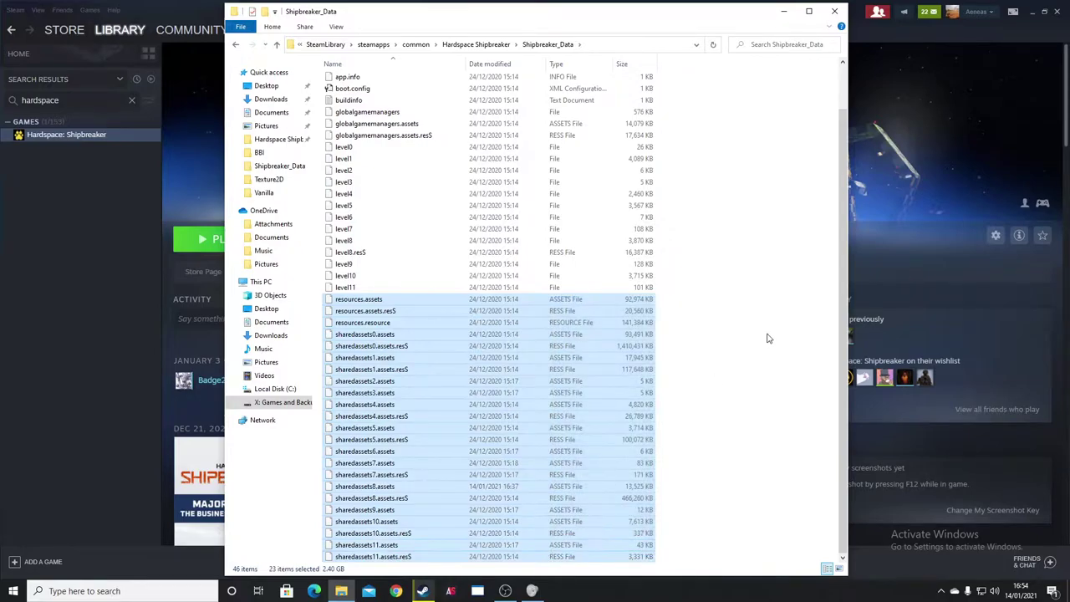
click(679, 308)
drag(652, 281, 562, 148)
click(664, 134)
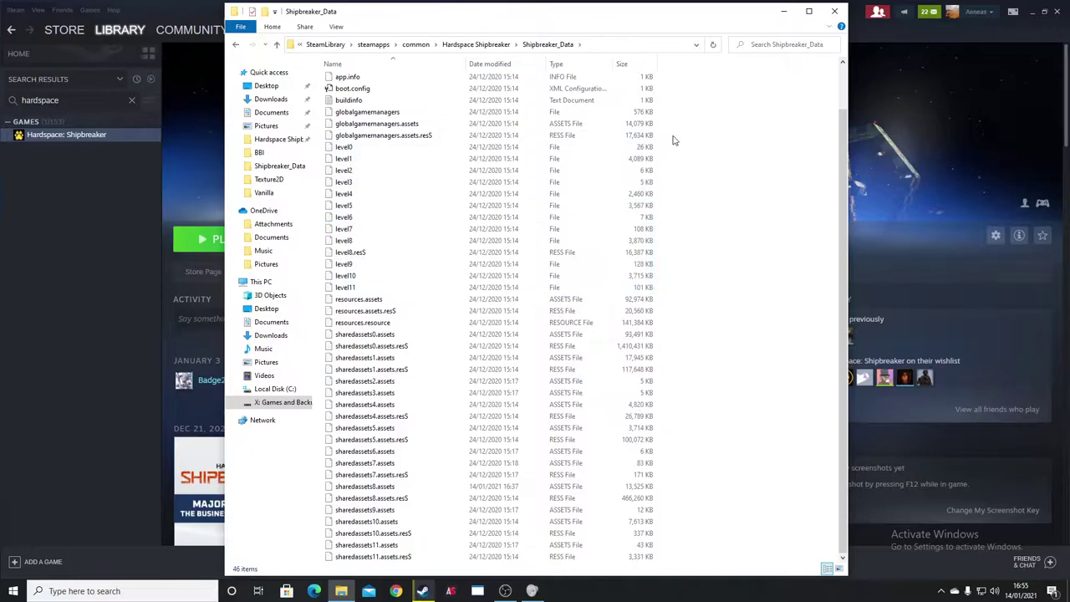
drag(673, 143, 623, 144)
click(707, 142)
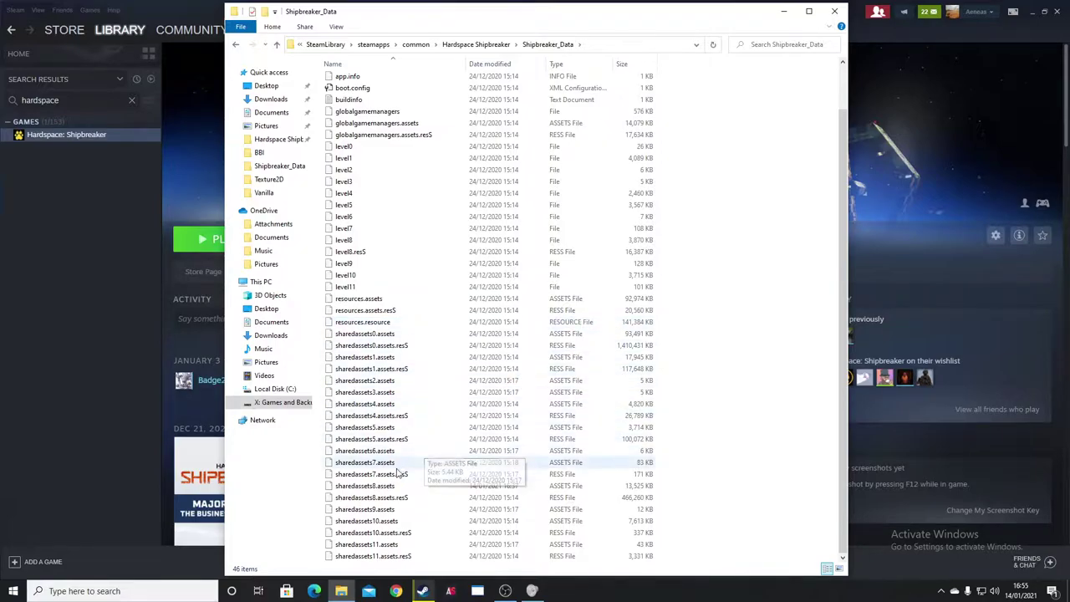
drag(686, 491, 320, 485)
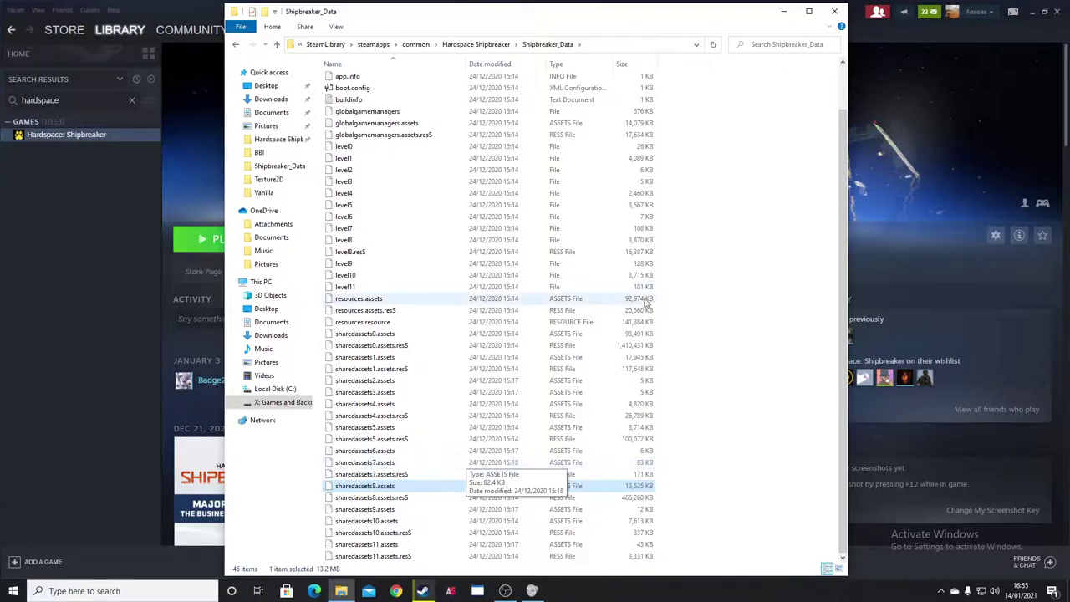
click(784, 11)
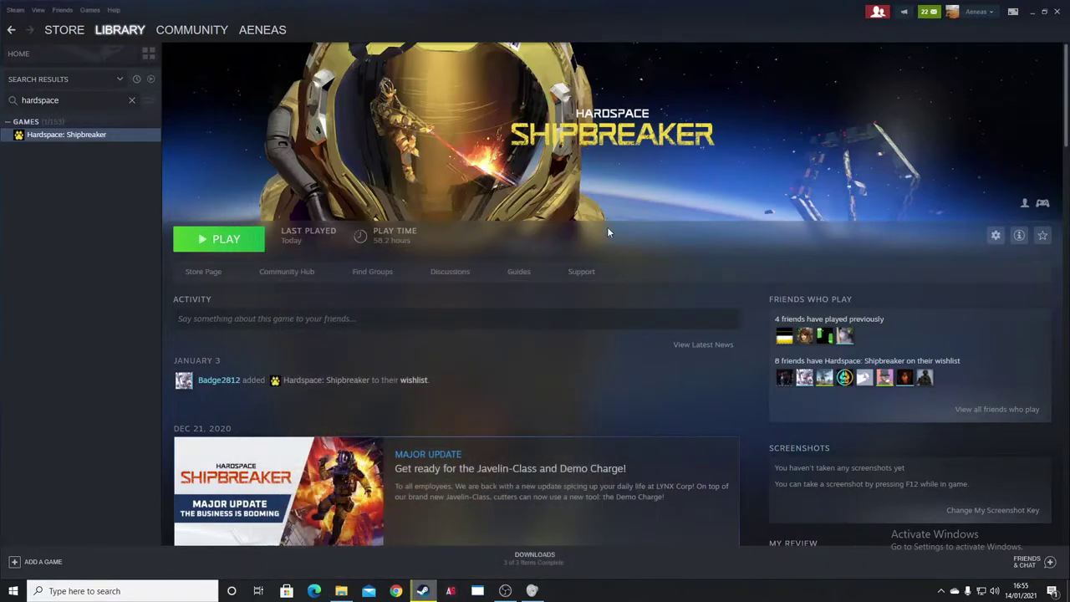
Switch to AssetStudio and load sharedassets8.assets from the game's Shipbreaker_Data folder
click(450, 591)
click(199, 97)
click(214, 105)
scroll(249, 261, up, 3)
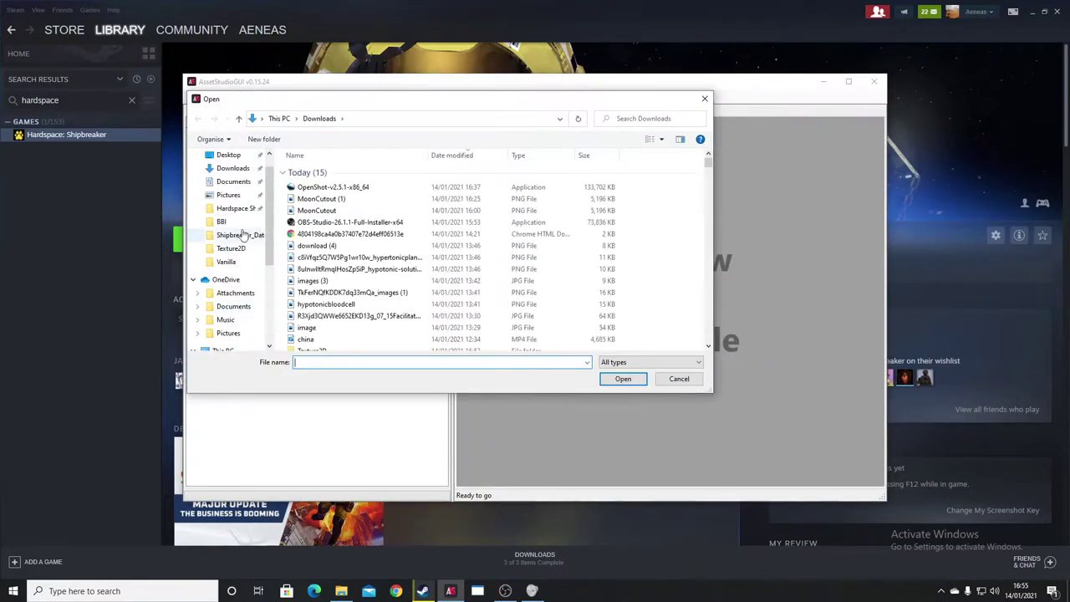
click(239, 208)
double_click(335, 208)
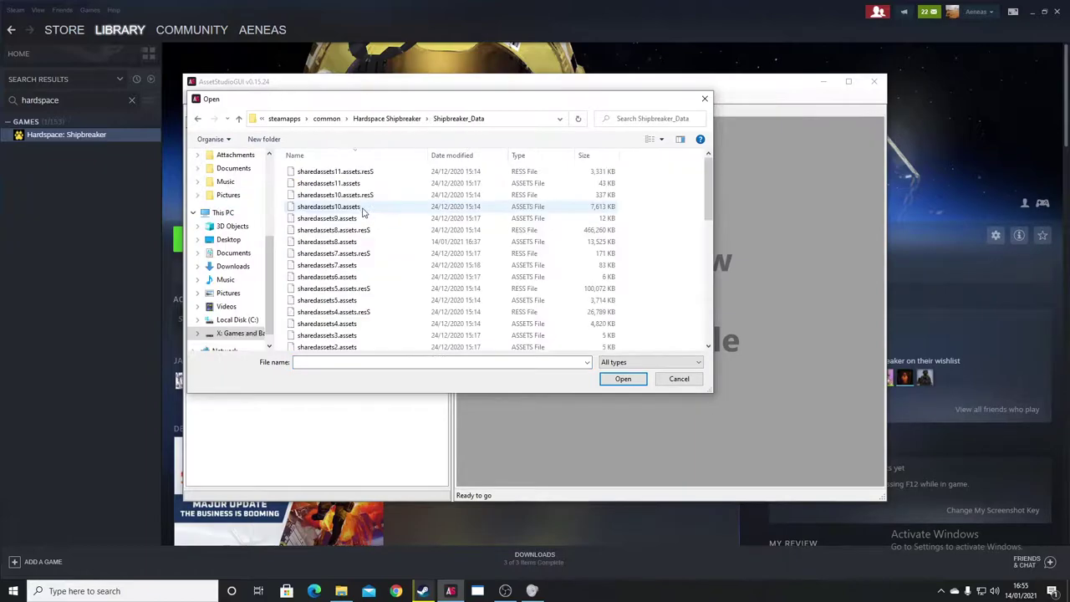
double_click(365, 216)
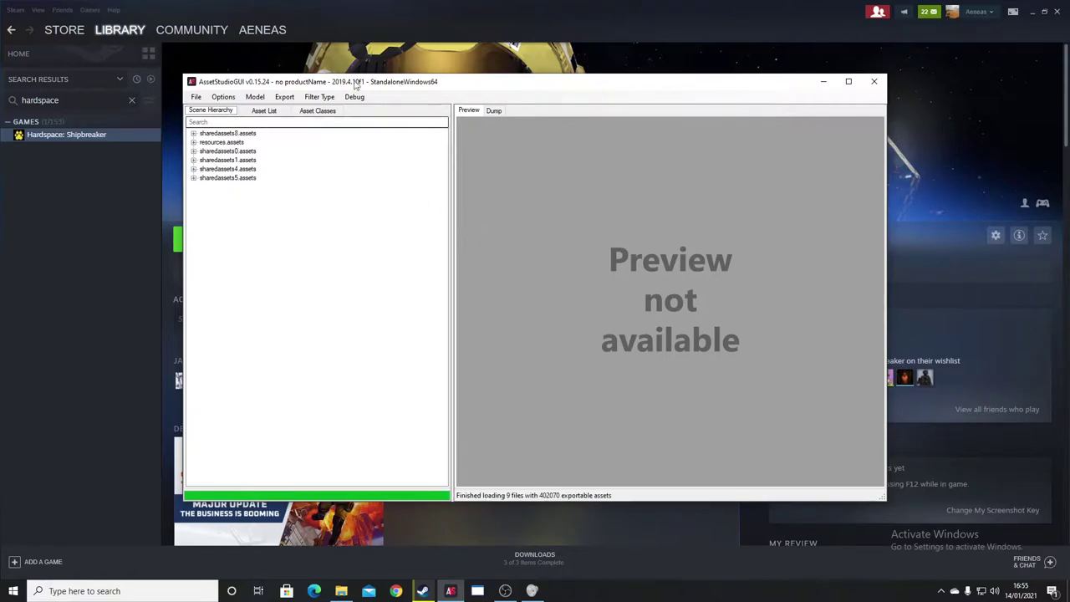
Filter the asset list by PlanetCutout and preview the matching Texture2D asset
click(264, 110)
drag(442, 146, 442, 218)
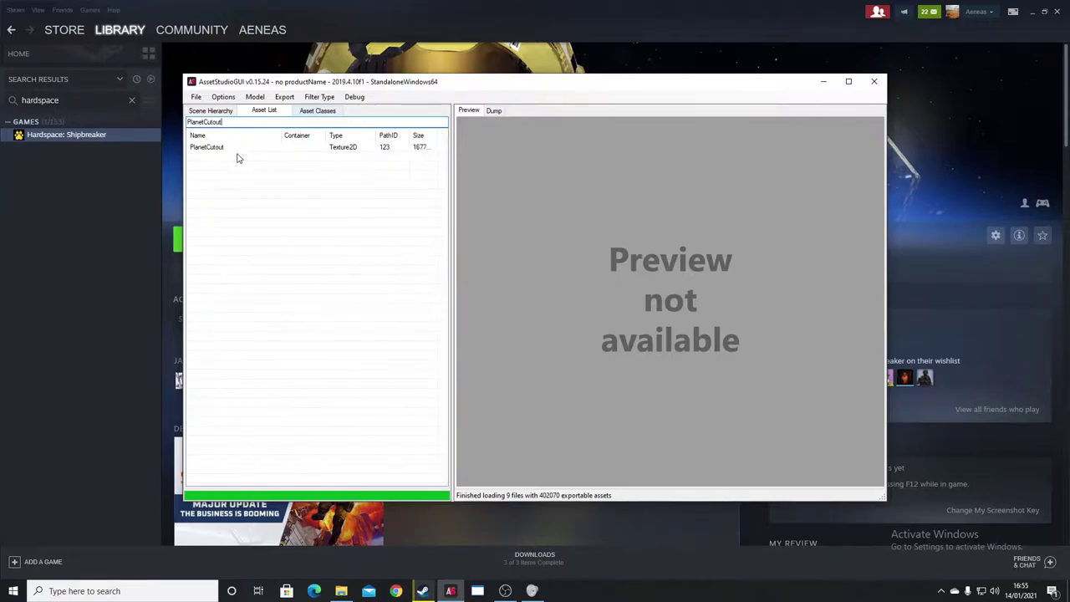
click(240, 149)
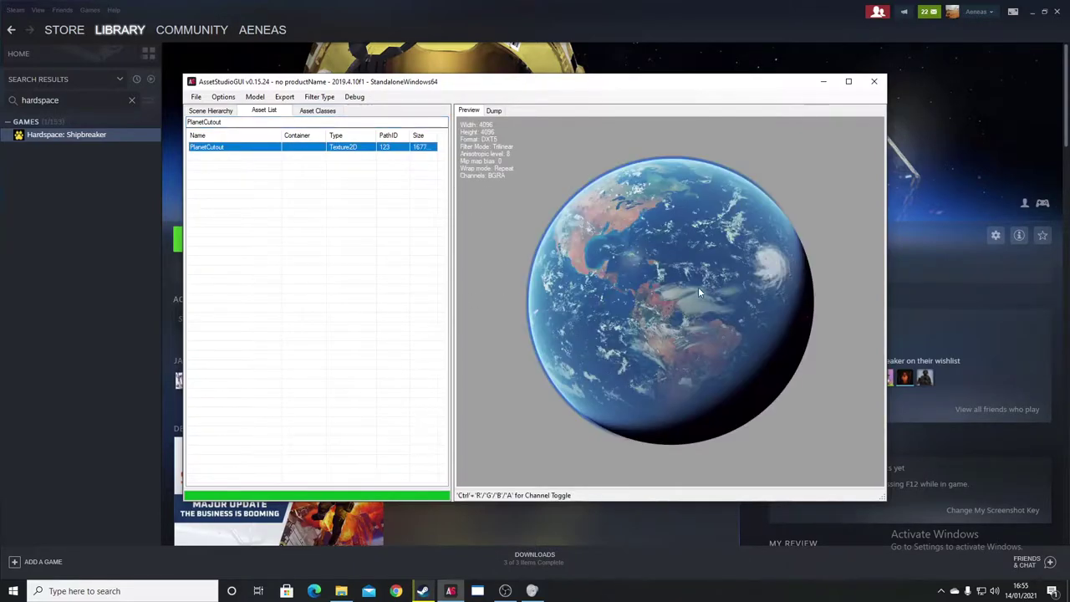
click(492, 112)
click(469, 110)
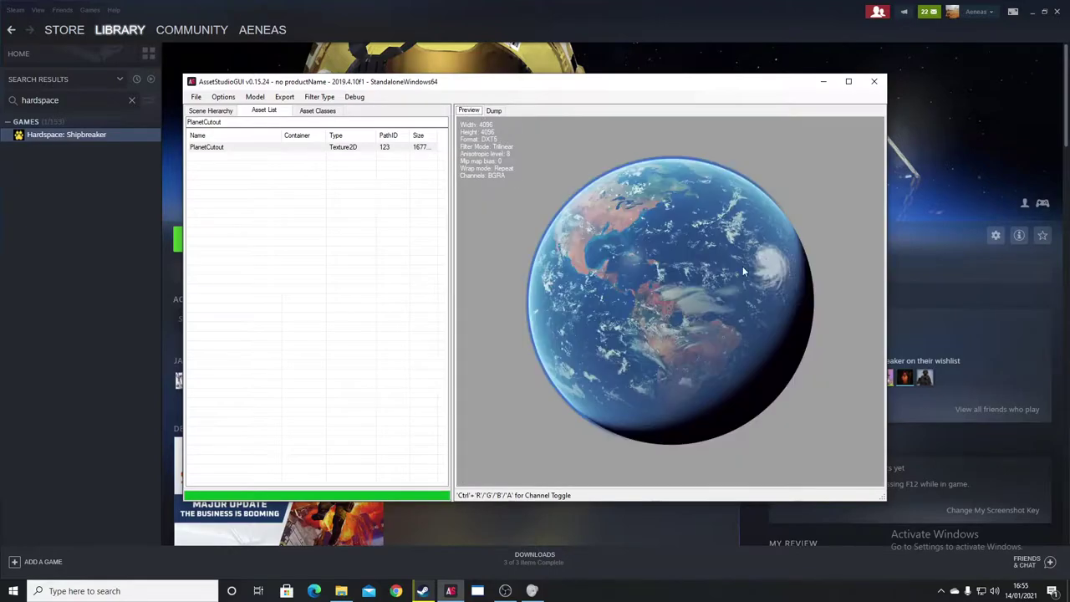
Export the selected PlanetCutout texture to the Texture2D folder in Downloads and minimize the folder window that opens
click(226, 149)
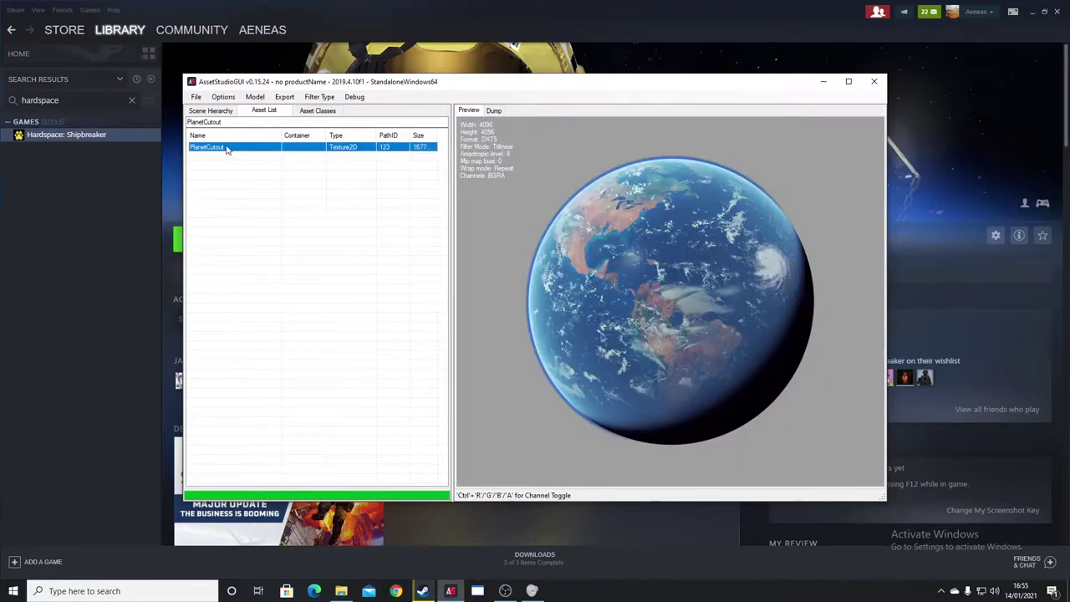
right_click(226, 148)
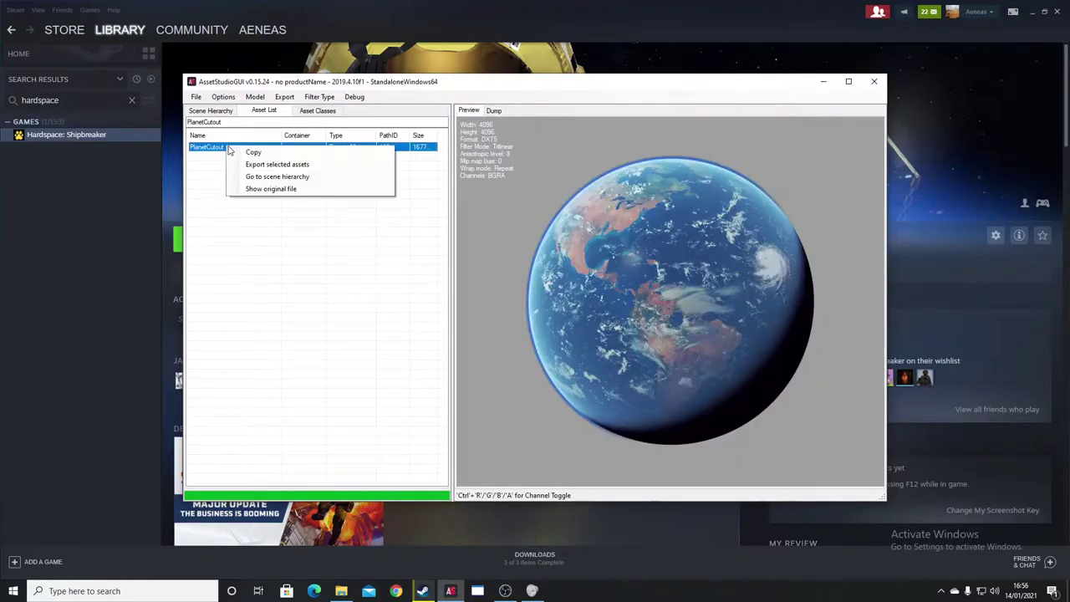
click(275, 165)
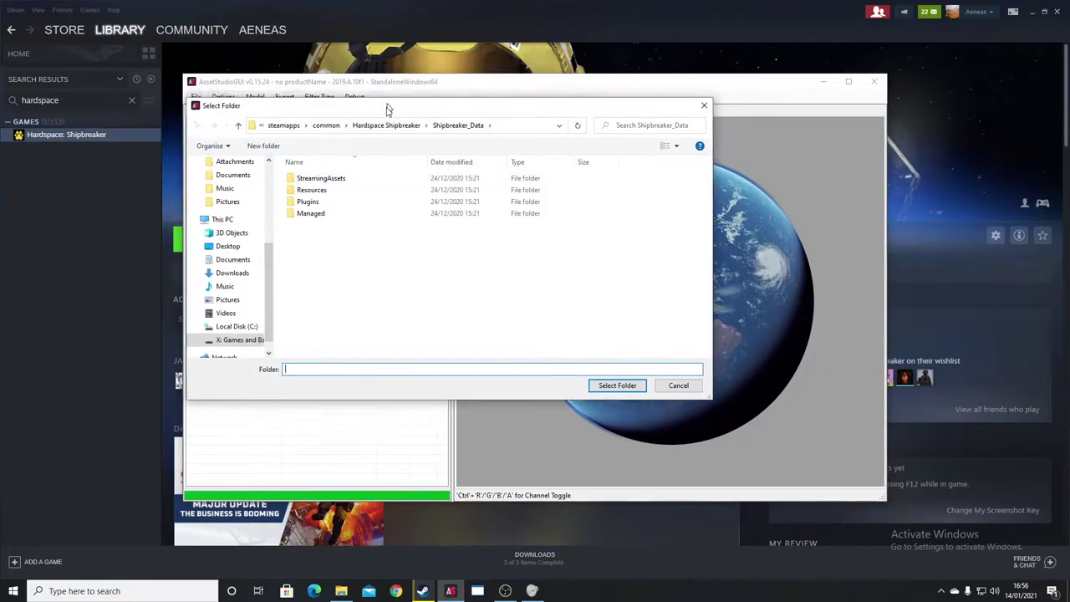
scroll(200, 293, up, 4)
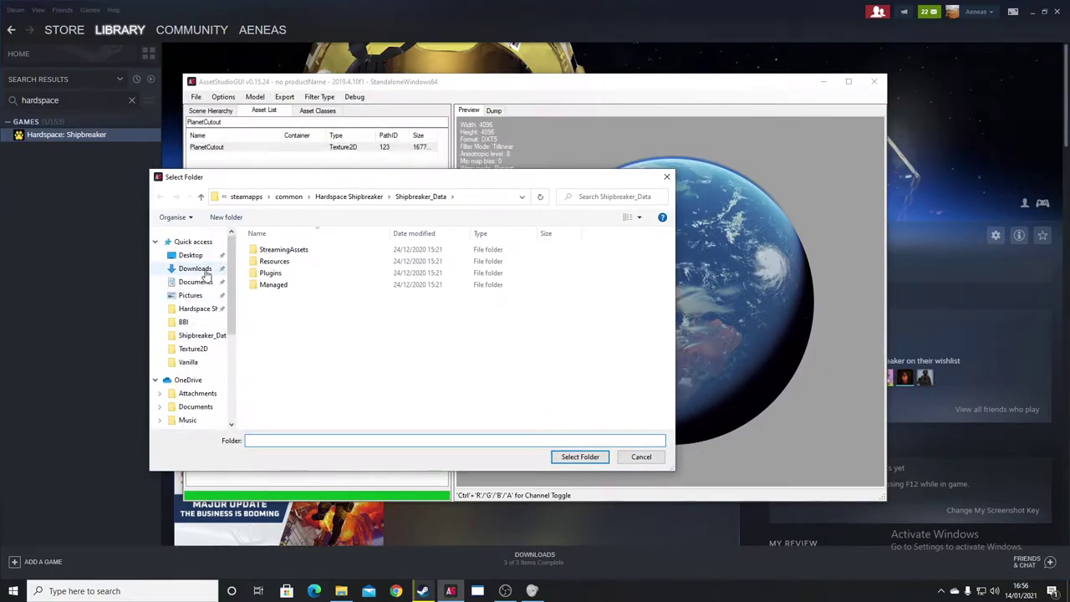
click(199, 269)
double_click(285, 264)
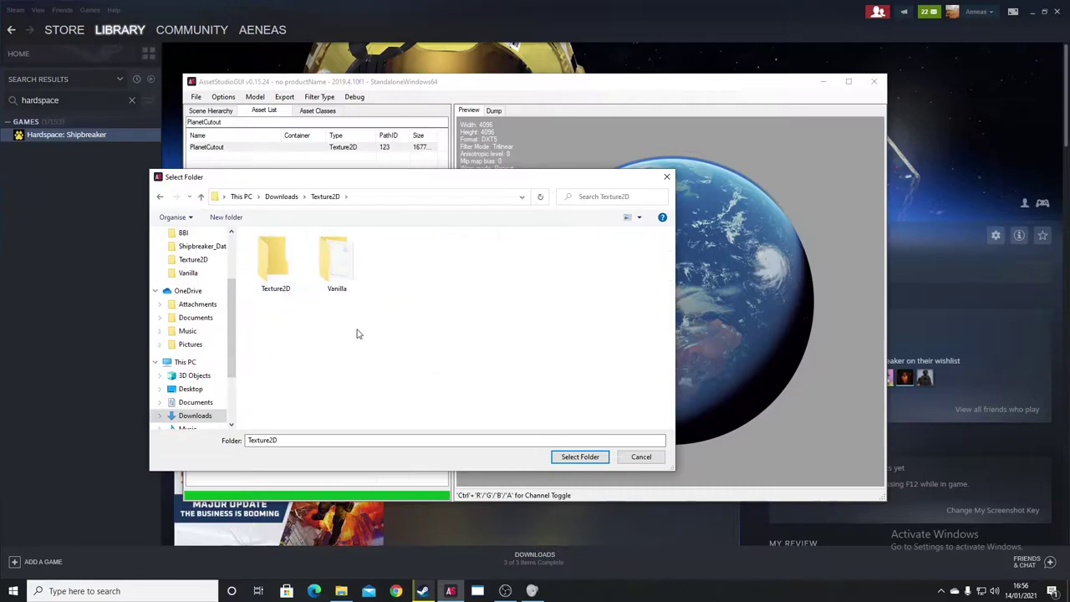
click(581, 456)
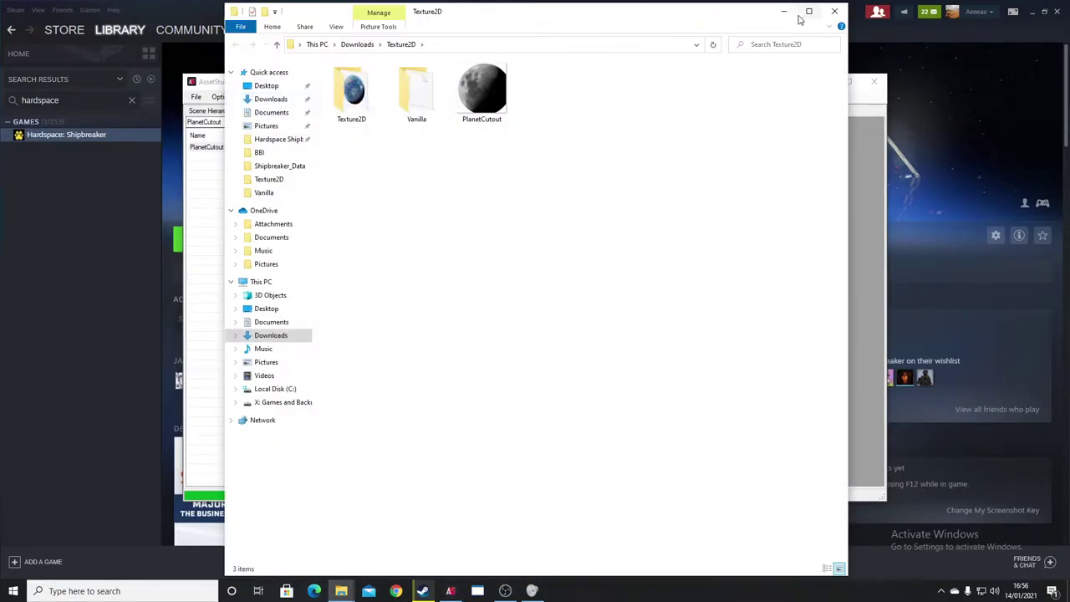
click(787, 13)
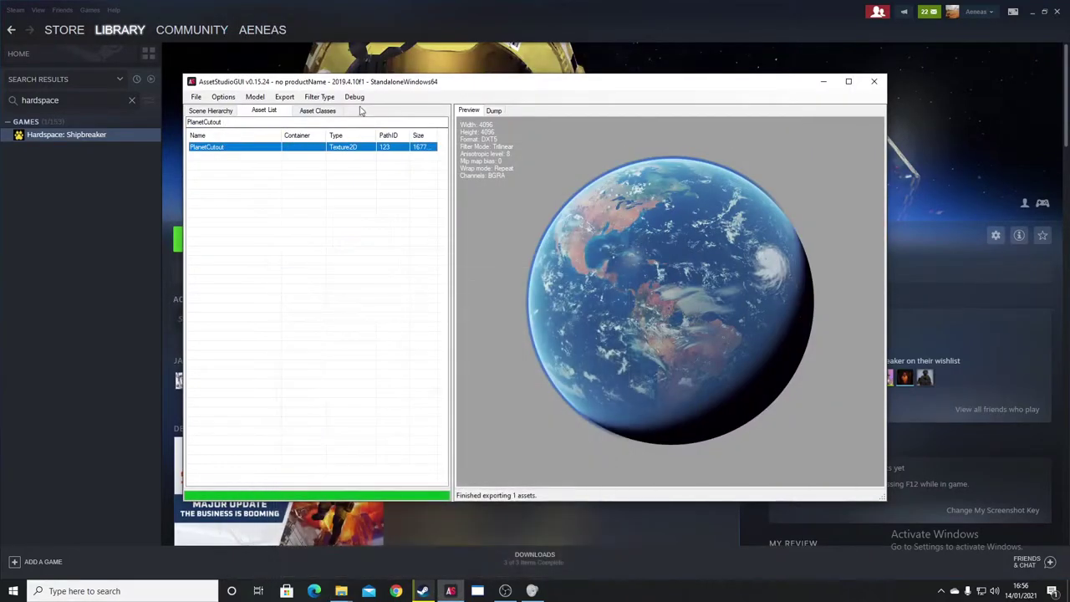
click(289, 97)
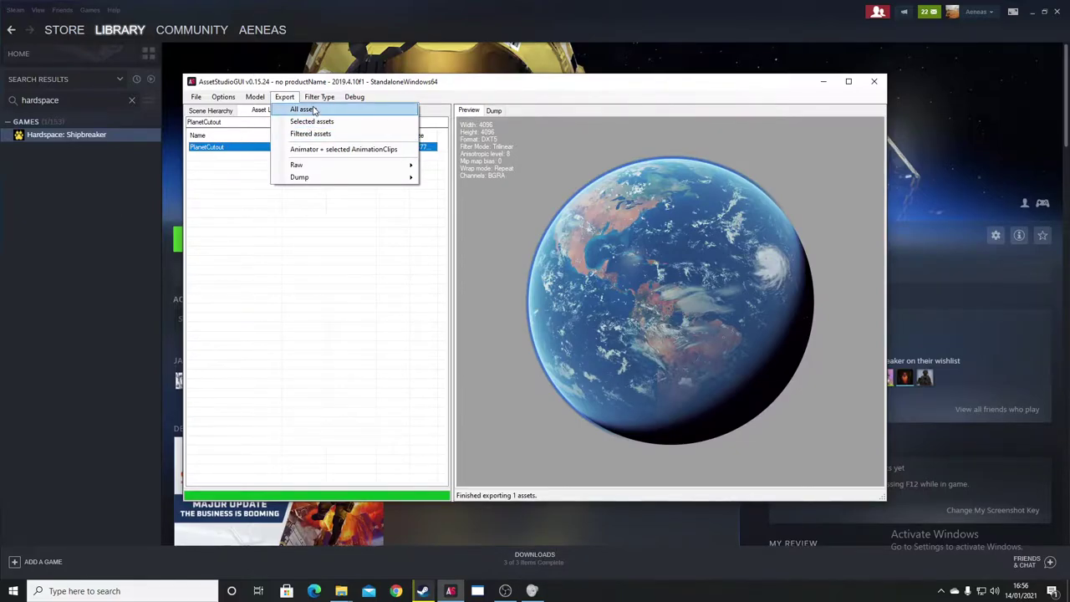
click(312, 424)
click(320, 97)
click(284, 99)
click(284, 98)
mouse_move(307, 180)
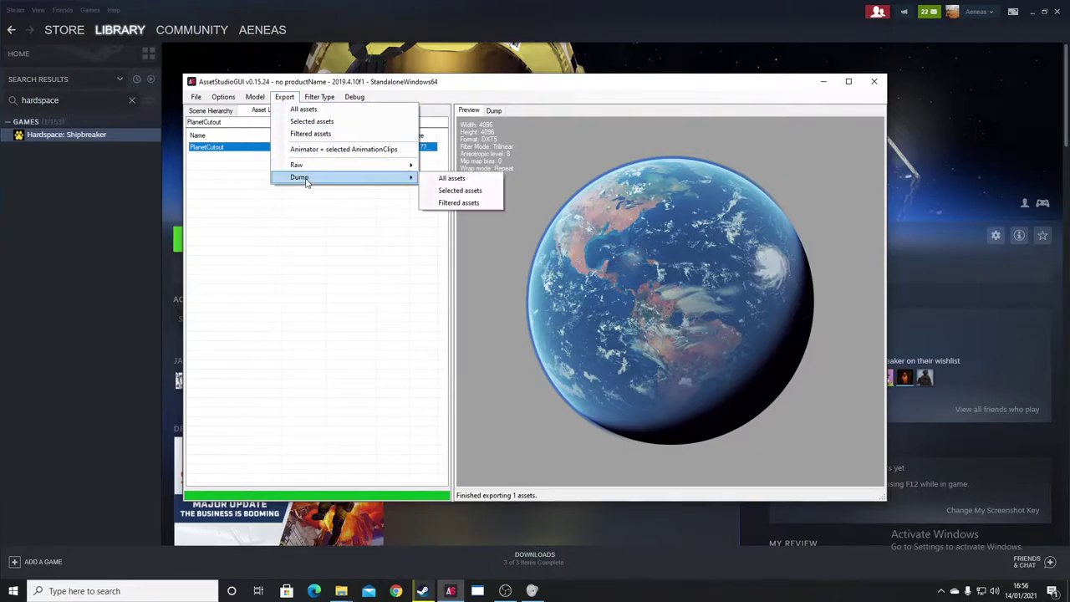
click(296, 234)
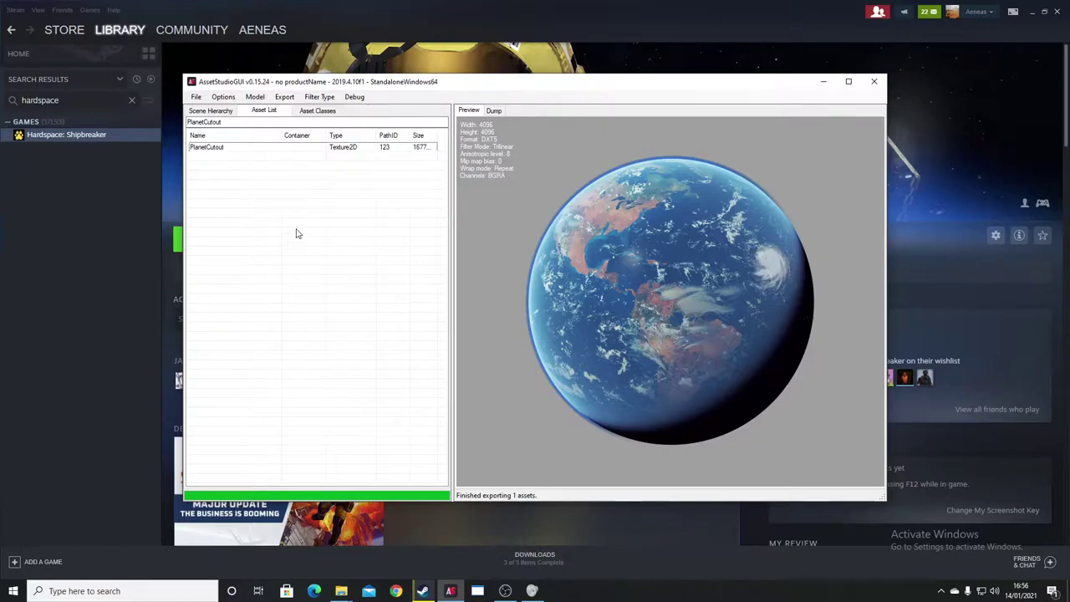
Close AssetStudio, check the exported PlanetCutout image in the inner Texture2D folder, and return to the parent folder
click(875, 81)
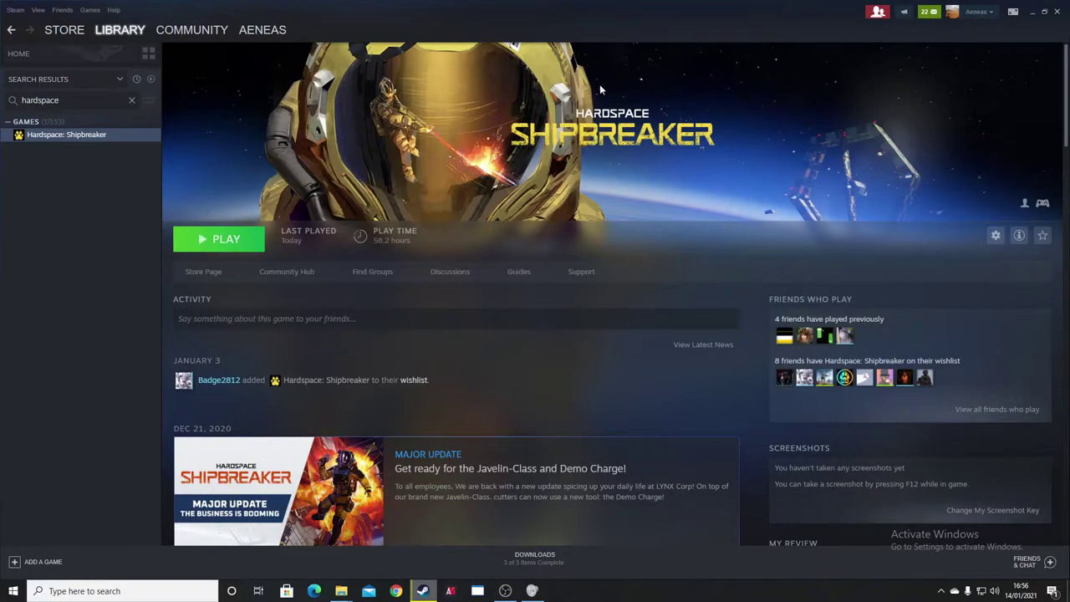
mouse_move(341, 591)
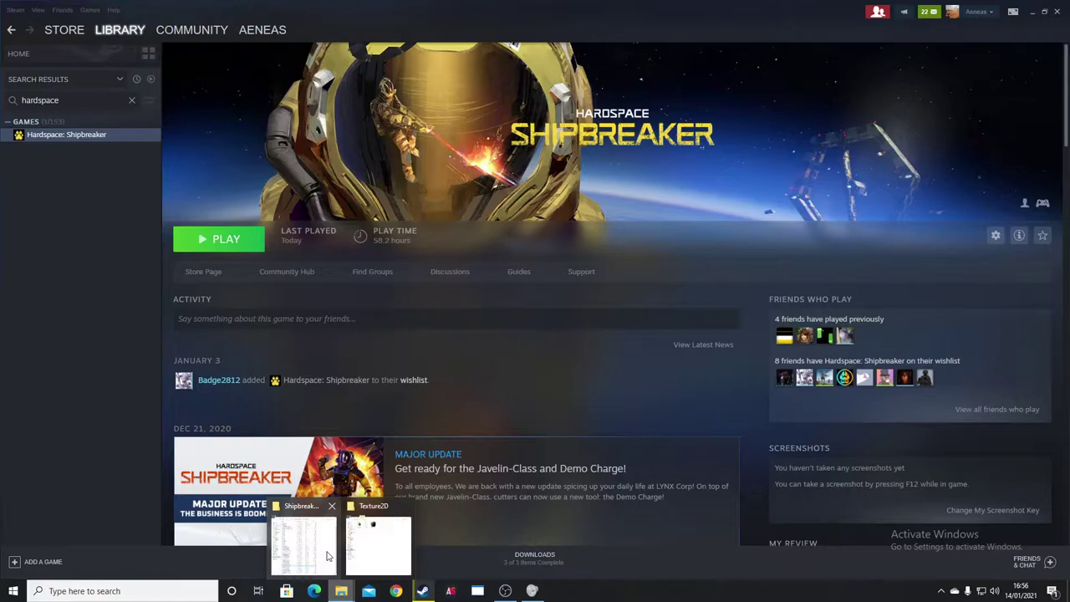
click(391, 495)
double_click(351, 92)
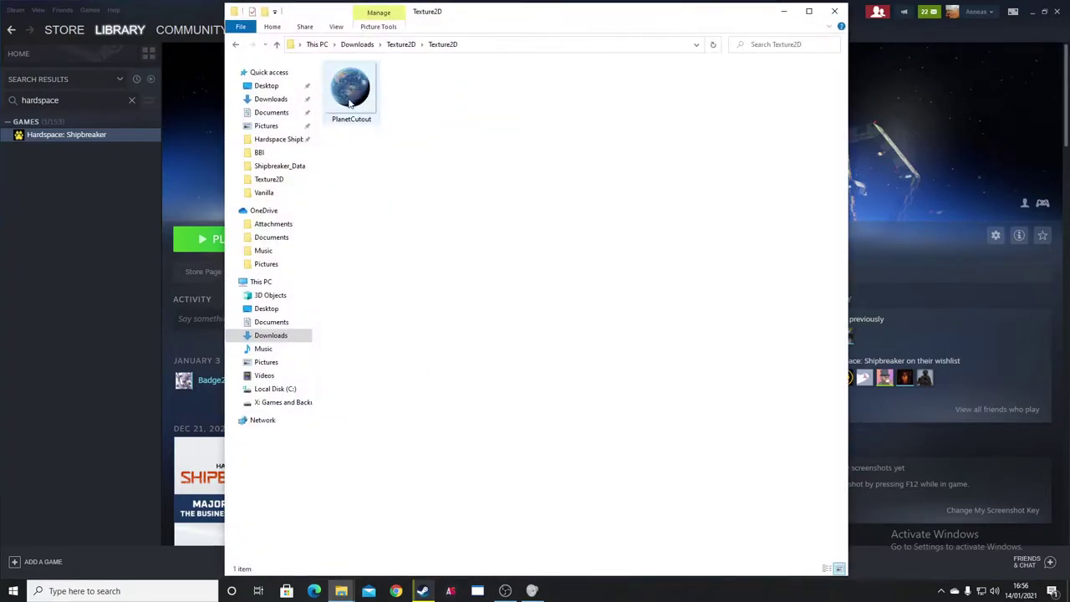
click(236, 45)
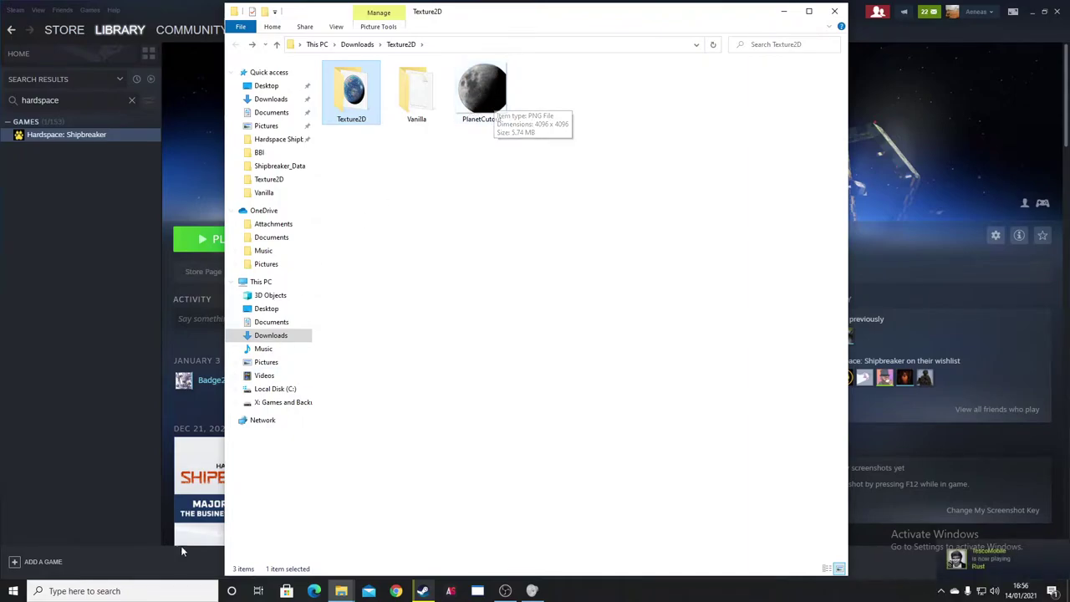
Launch paint.net, dismiss its update offer, and open the exported PlanetCutout image from the inner Texture2D folder
key(super)
text(paint)
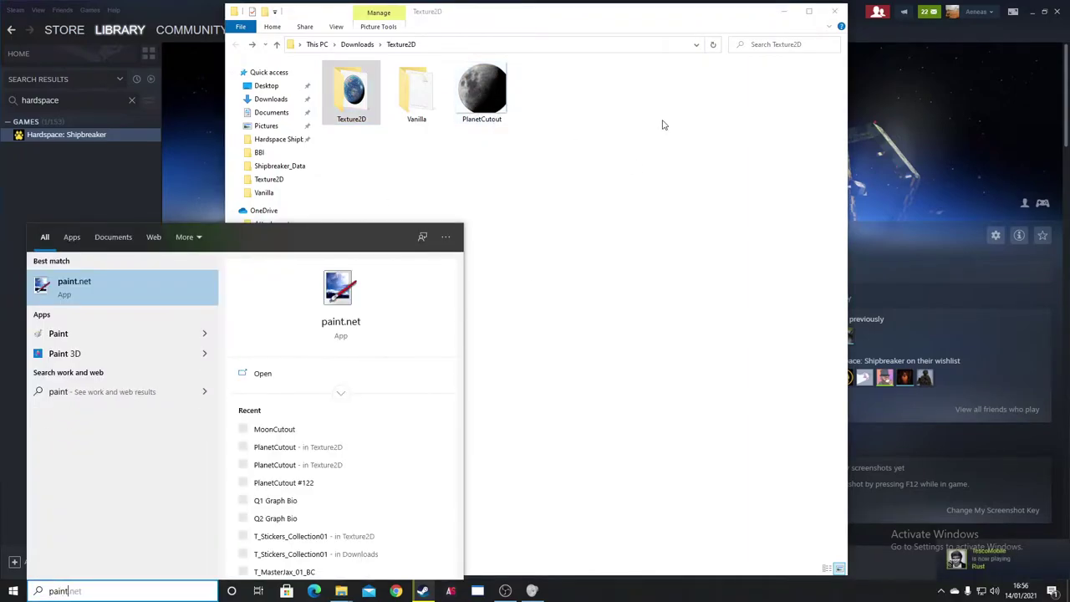
key(Return)
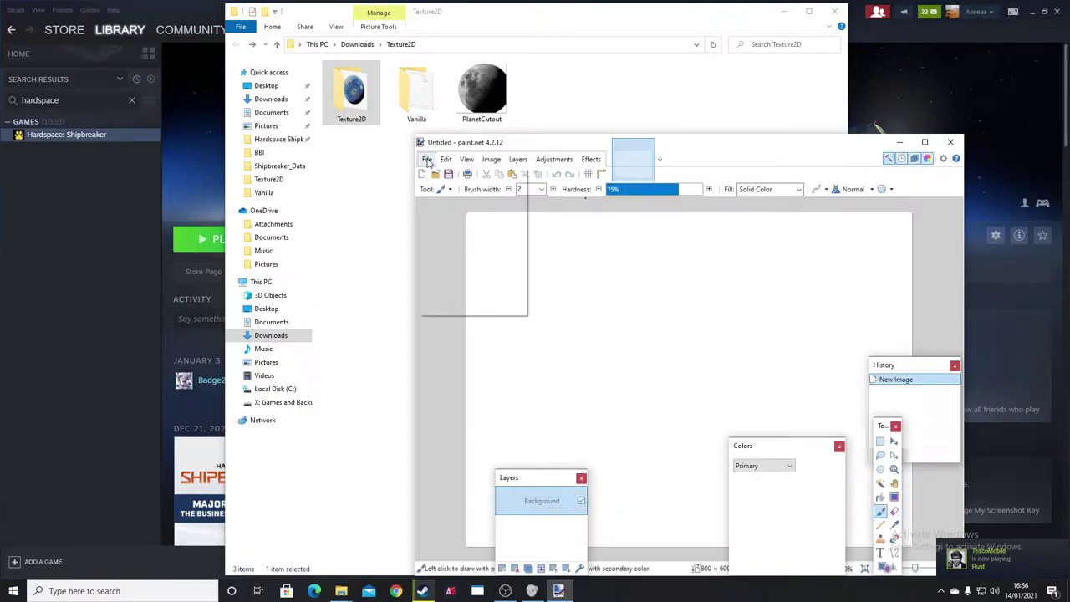
click(426, 159)
double_click(353, 90)
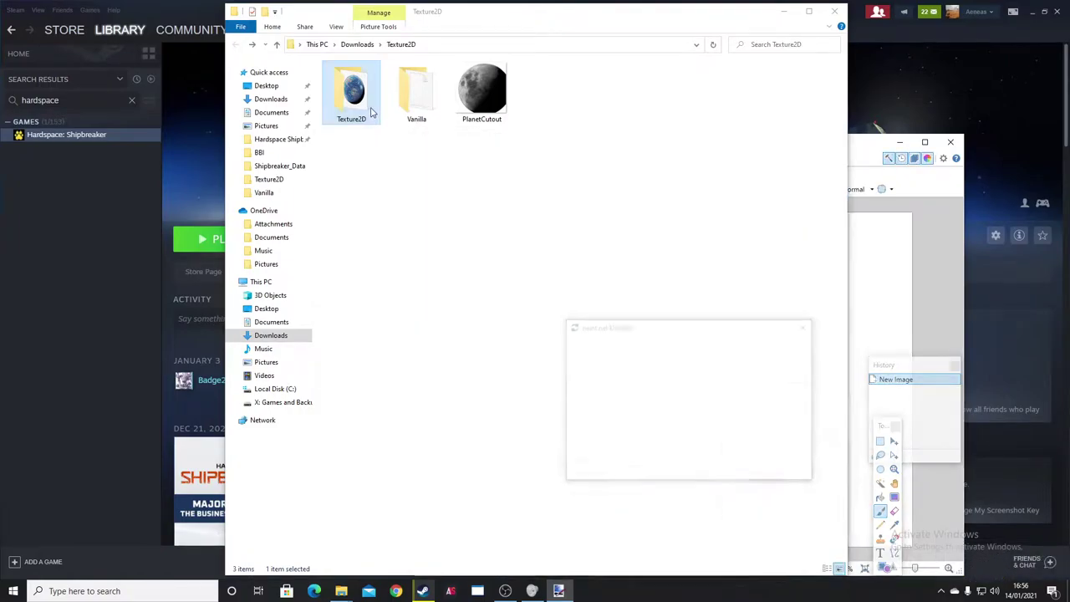
click(754, 301)
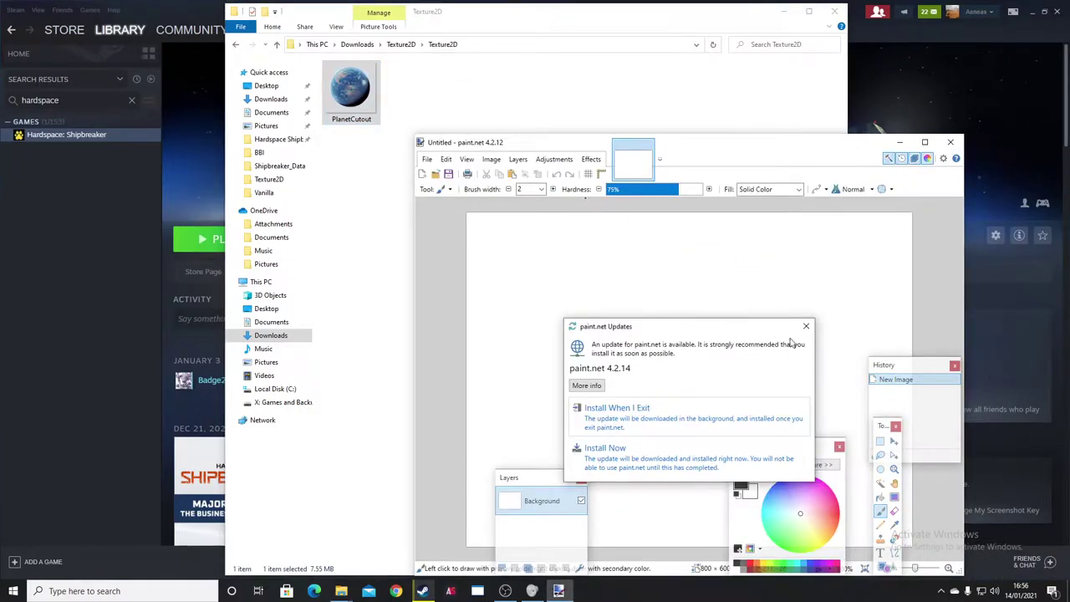
click(807, 326)
mouse_move(352, 90)
mouse_down()
mouse_move(402, 136)
mouse_move(730, 337)
mouse_up()
click(661, 368)
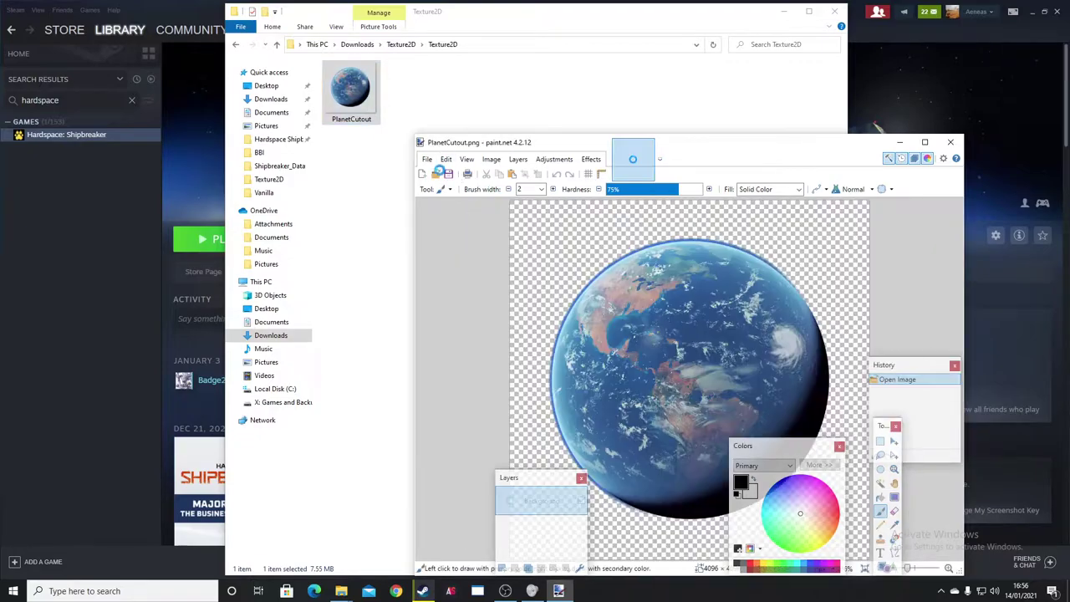
Open the moon version of PlanetCutout from the outer Texture2D folder as a second image in paint.net
click(236, 44)
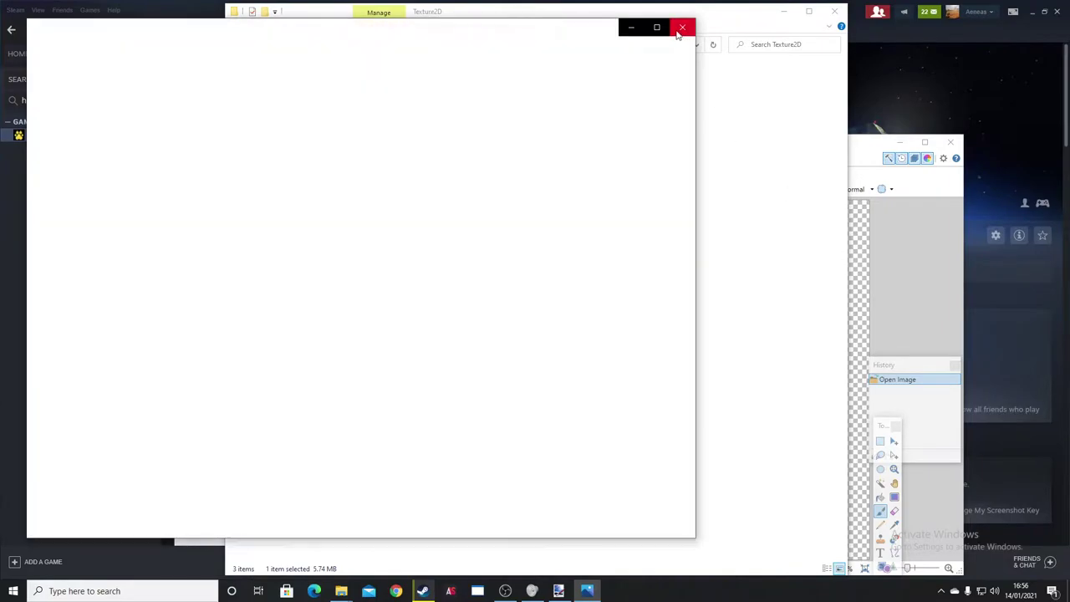
click(680, 29)
mouse_move(492, 97)
mouse_down()
mouse_move(883, 270)
mouse_move(870, 284)
mouse_up()
click(660, 368)
Copy the entire moon image and paste it over the original planet image
key(ctrl+a)
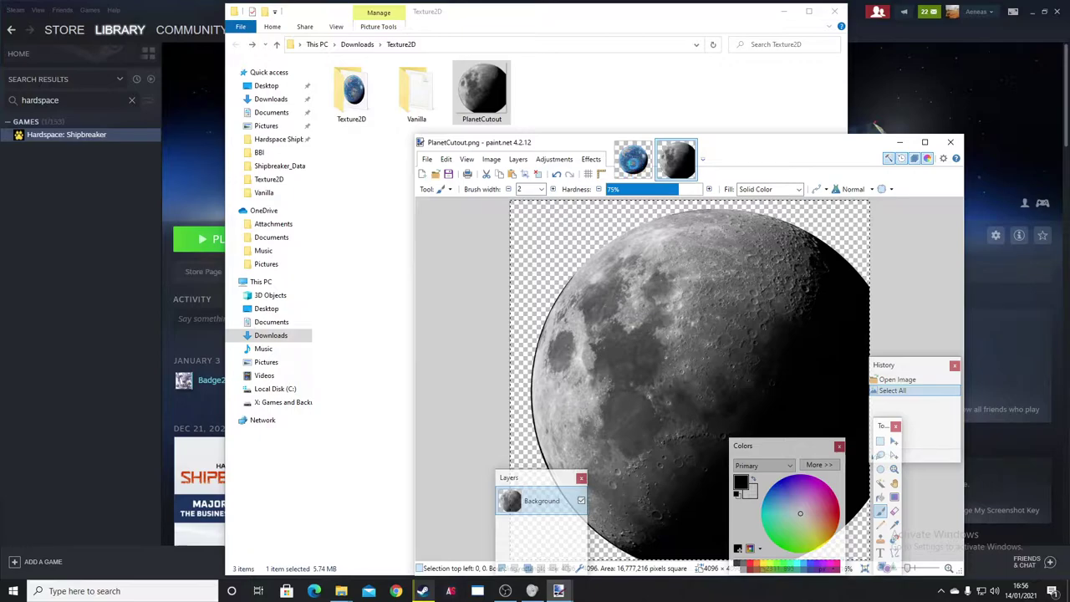
click(633, 158)
key(ctrl+v)
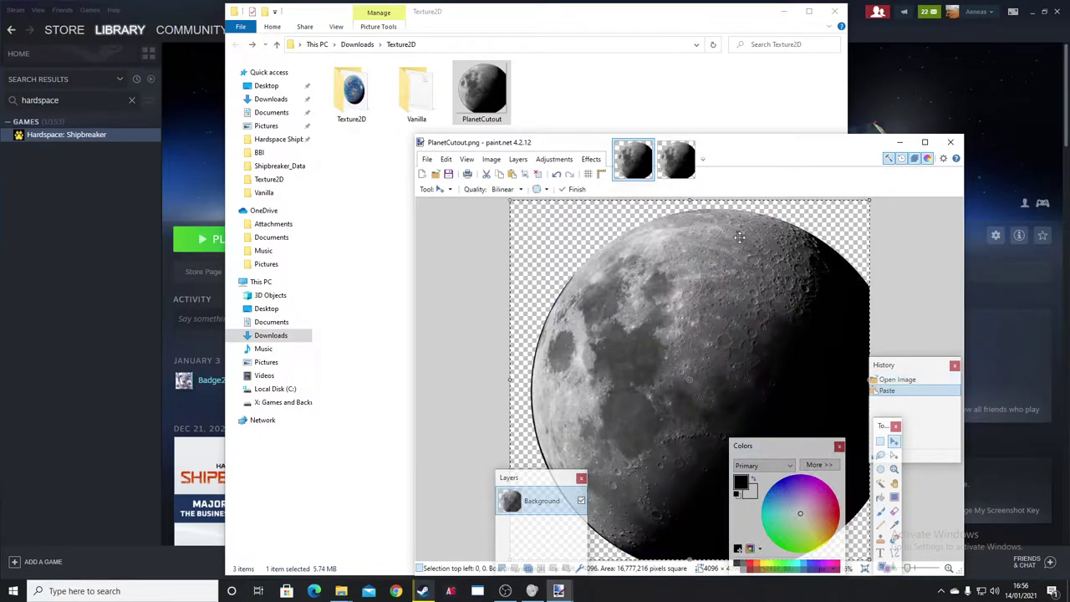
Select the full canvas of the pasted moon image with the Rectangle Select tool and clear the selection
click(441, 189)
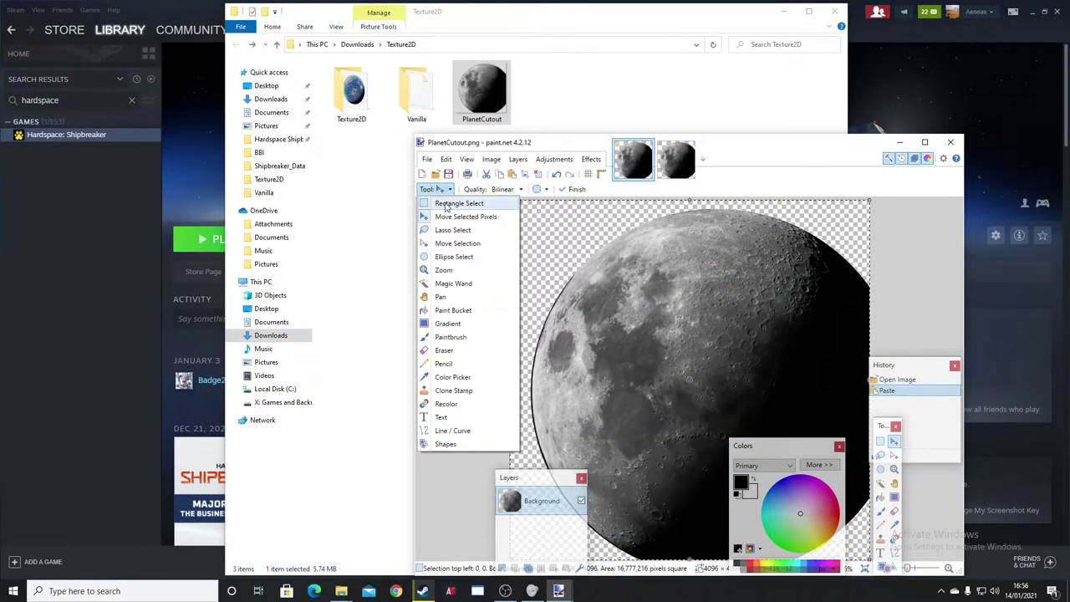
click(446, 205)
drag(497, 198, 878, 567)
drag(511, 201, 876, 565)
click(524, 232)
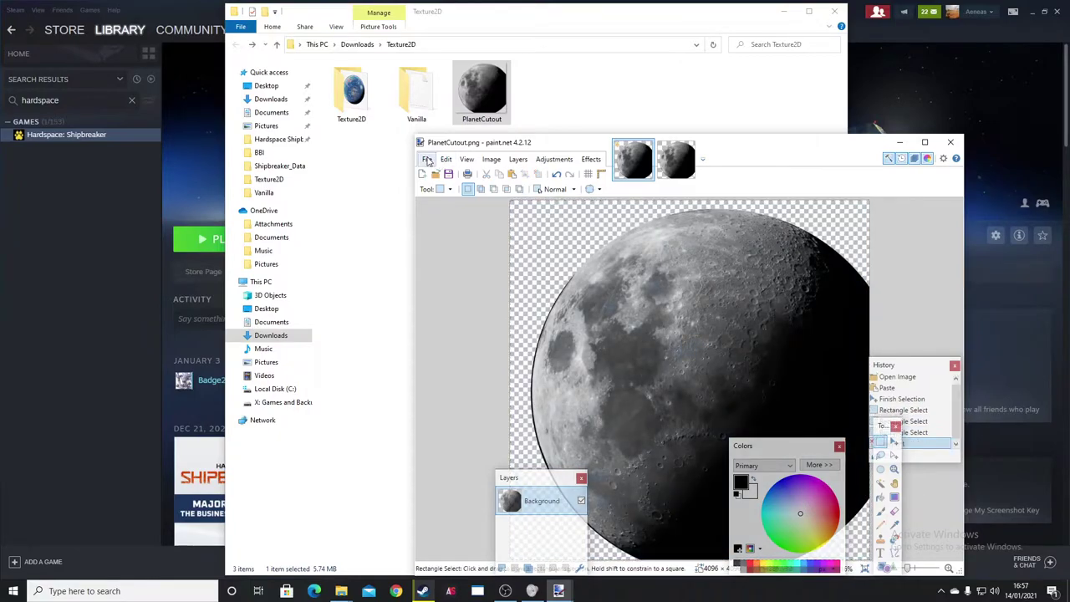
Save the pasted moon image as PlanetCutout PNG over the exported file in the inner Texture2D folder and close paint.net
click(426, 161)
click(443, 247)
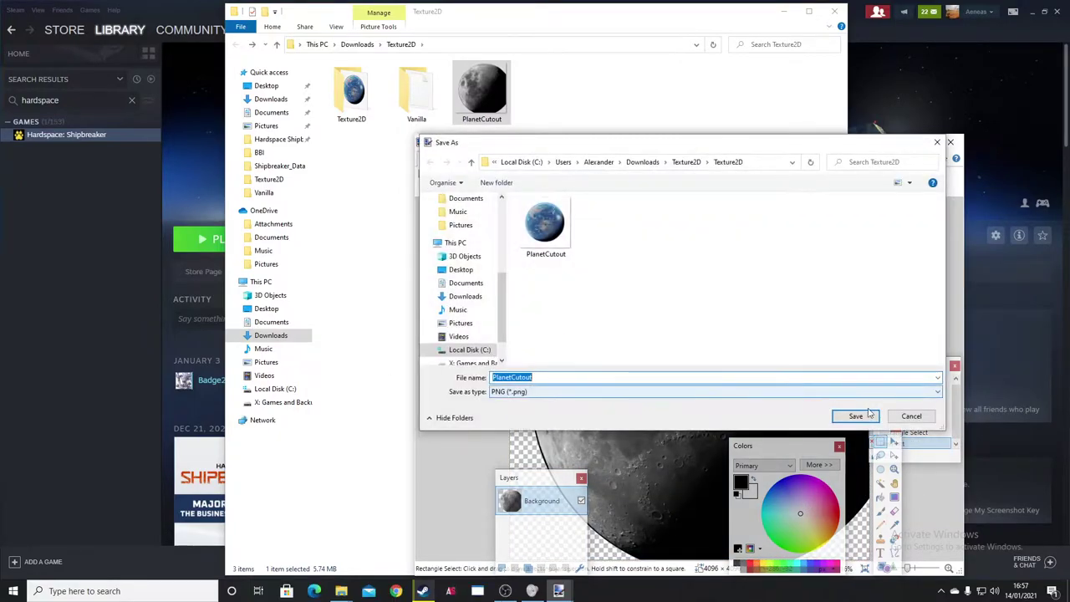
click(869, 416)
click(555, 296)
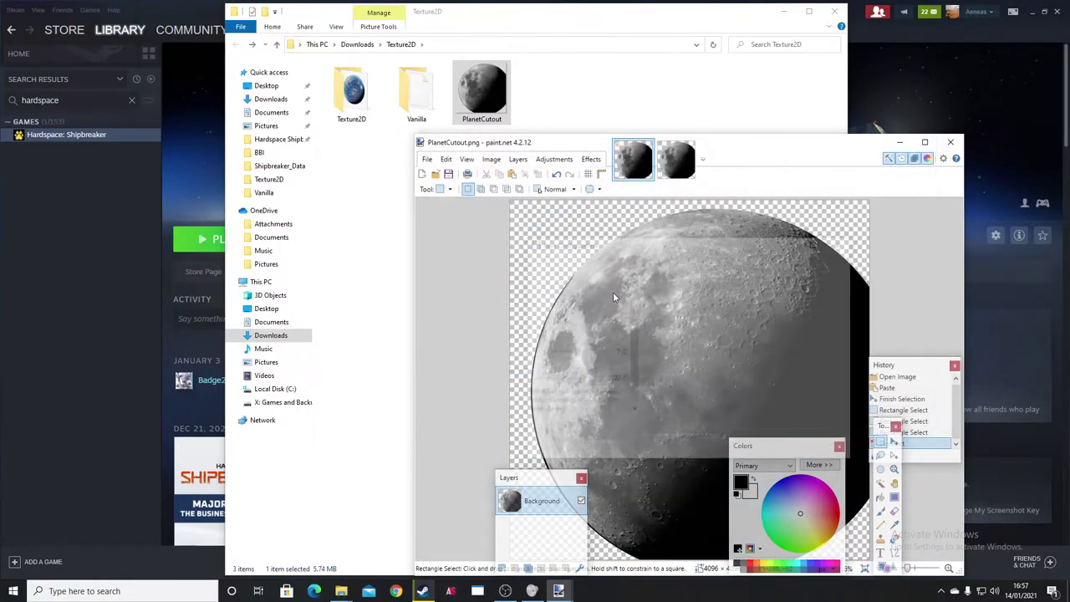
key(Return)
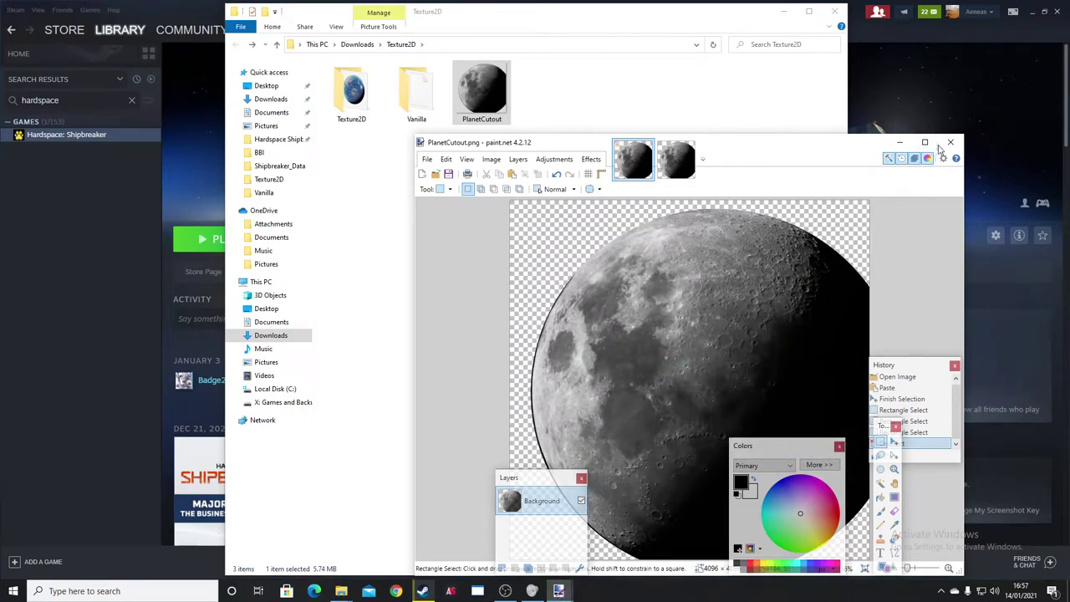
click(951, 142)
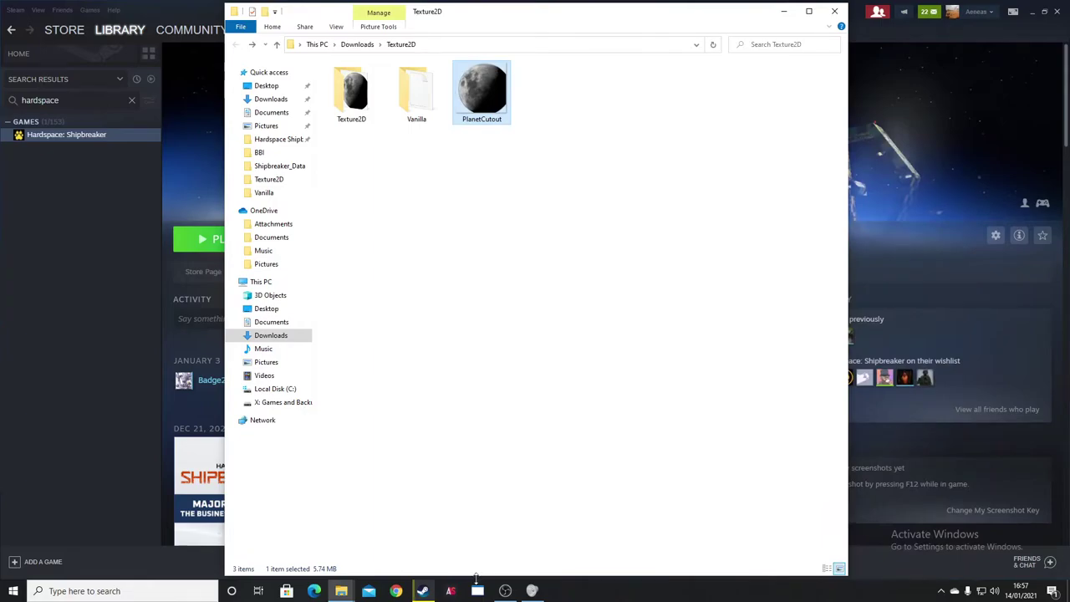
Switch to Unity Assets Bundle Extractor and open sharedassets8.assets from the game's Shipbreaker_Data folder
click(477, 591)
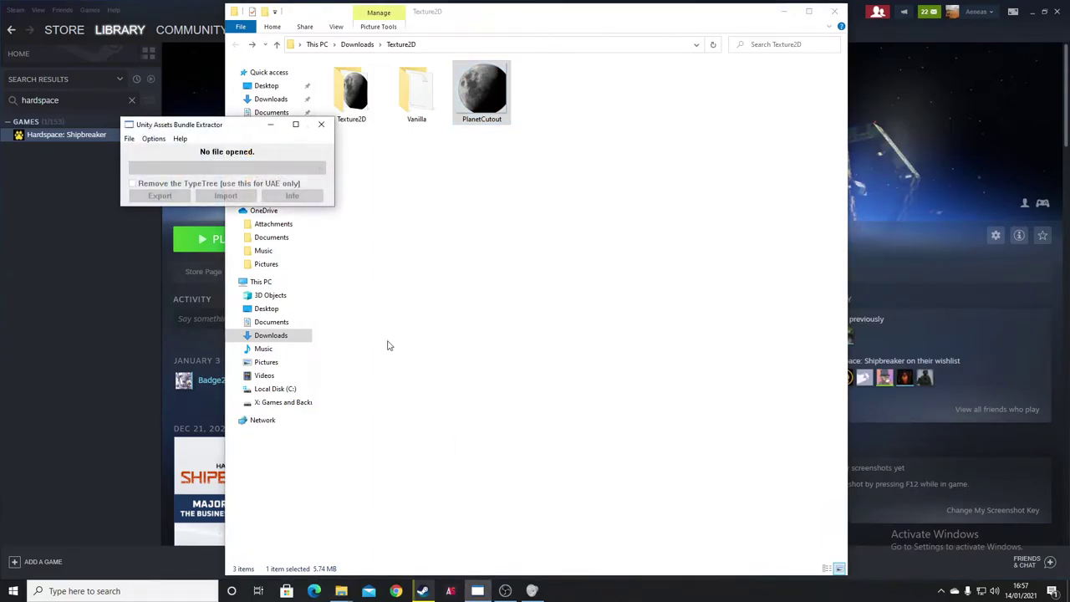
click(130, 140)
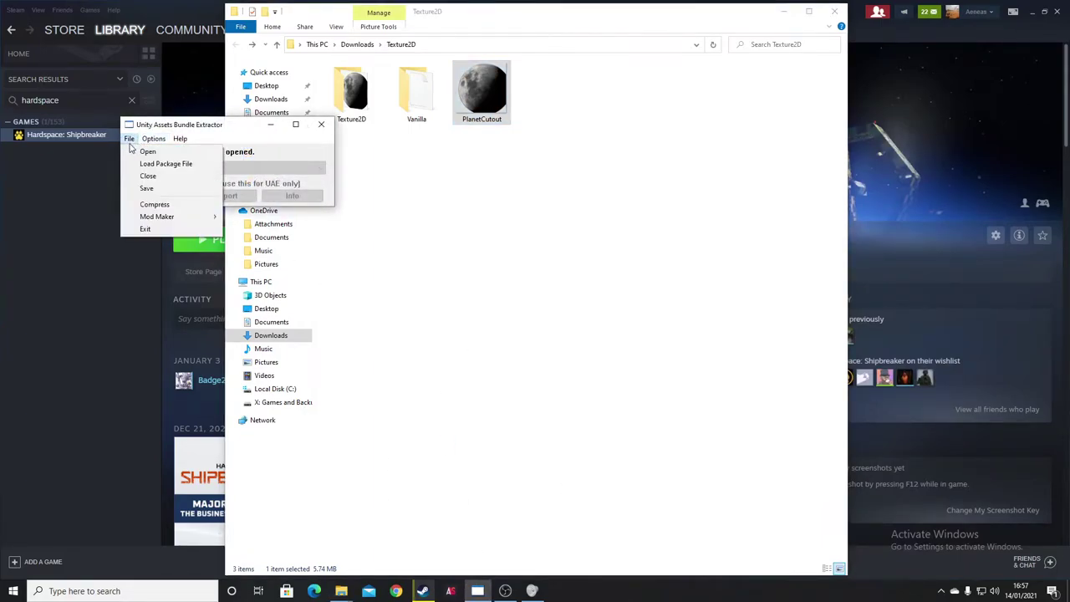
click(142, 151)
scroll(180, 269, up, 4)
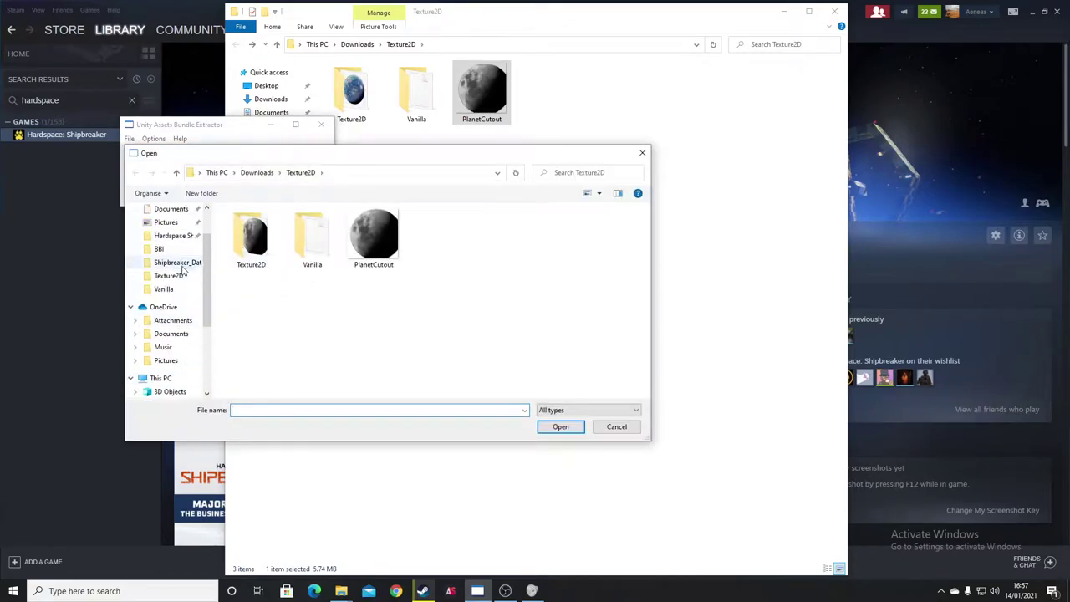
scroll(171, 285, down, 3)
scroll(174, 276, up, 2)
click(174, 263)
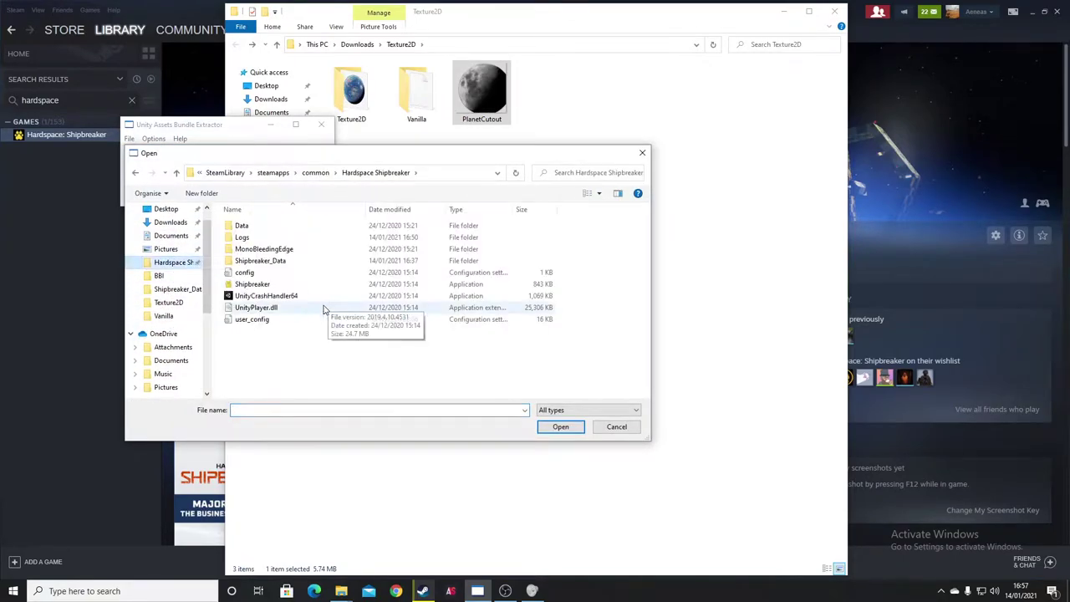
double_click(260, 260)
double_click(292, 264)
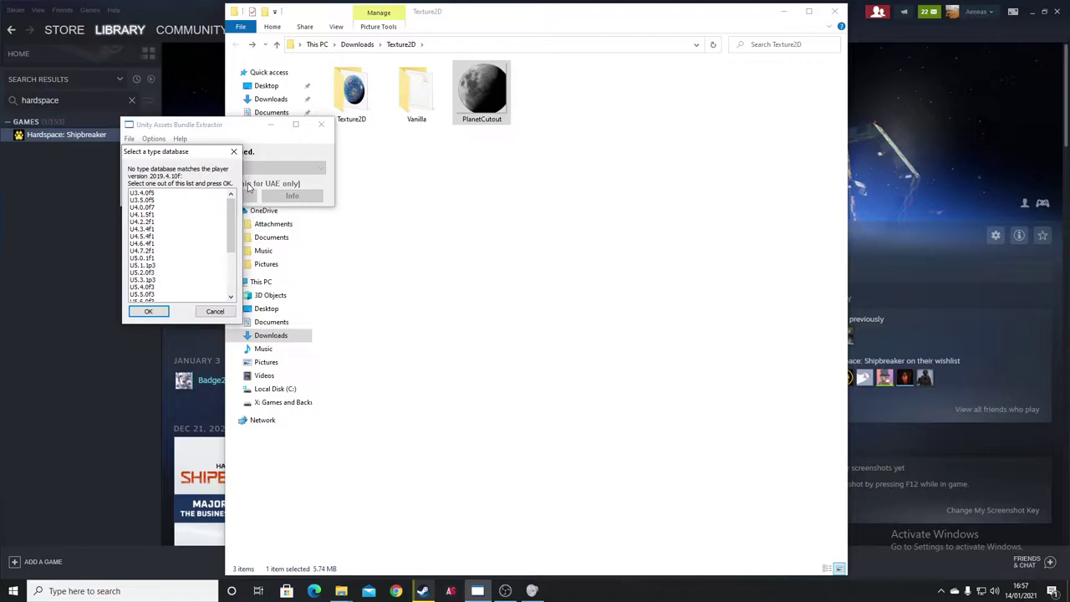
Choose the U2019.2.0f1 type database for the assets file and let the asset list load
scroll(151, 264, down, 2)
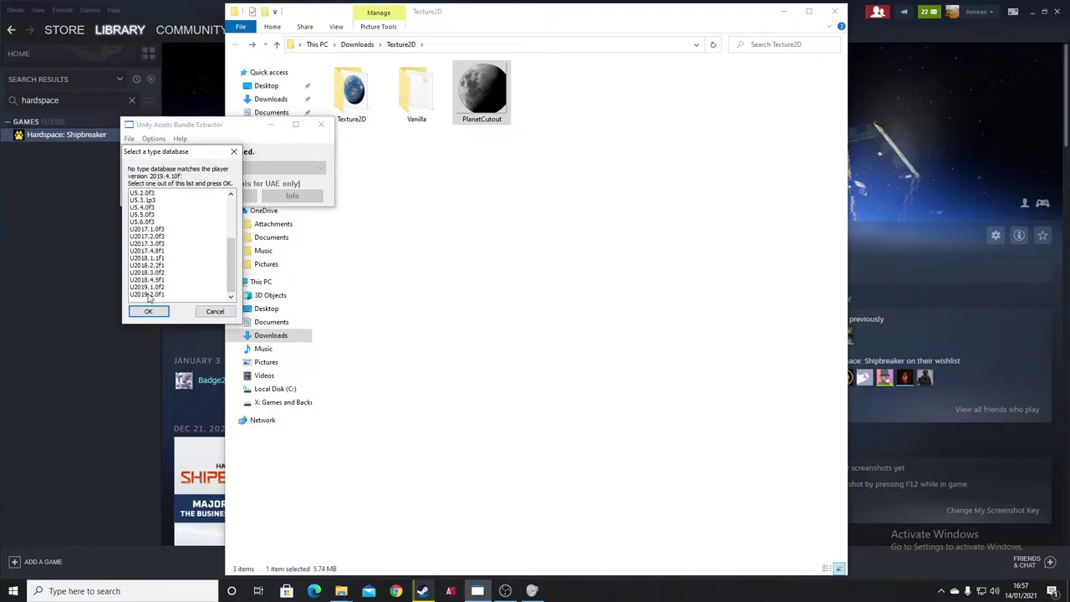
click(148, 294)
click(148, 311)
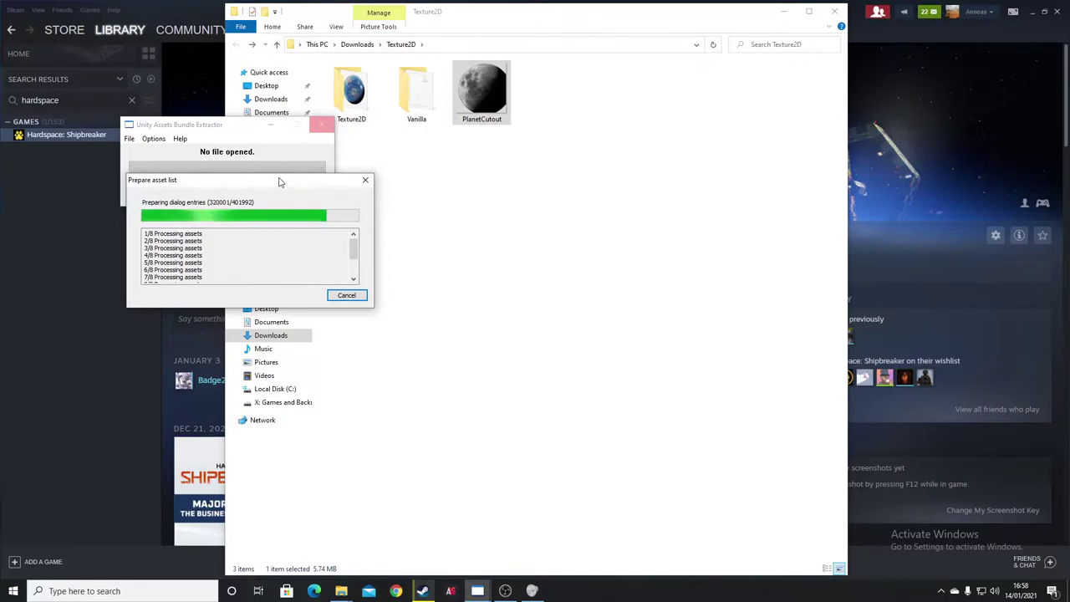
drag(280, 181, 568, 191)
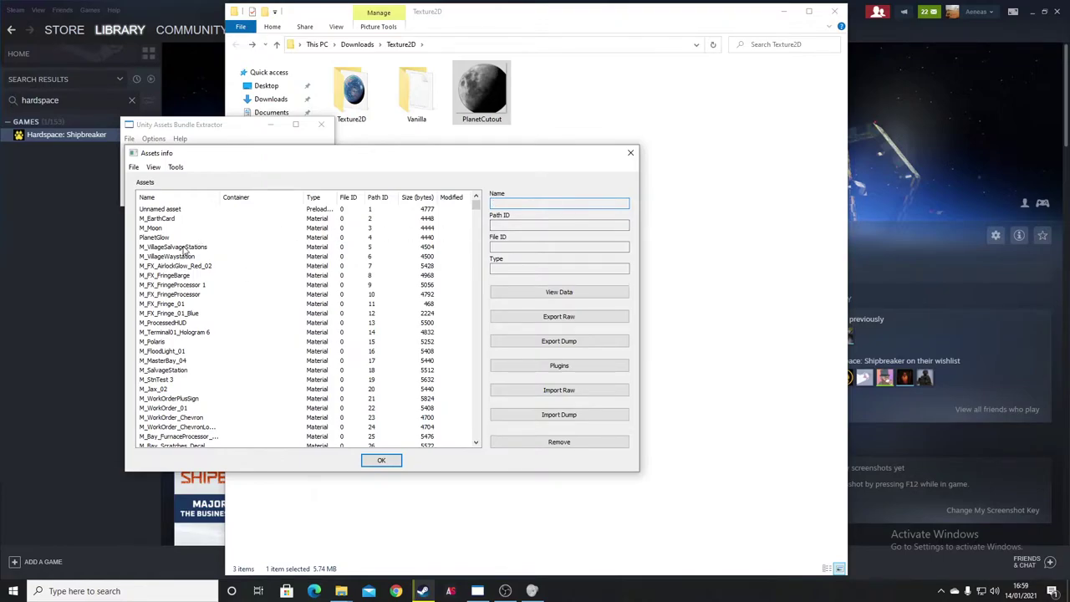
Search the asset list by name for PlanetCutout and select the matching Texture2D asset
click(154, 168)
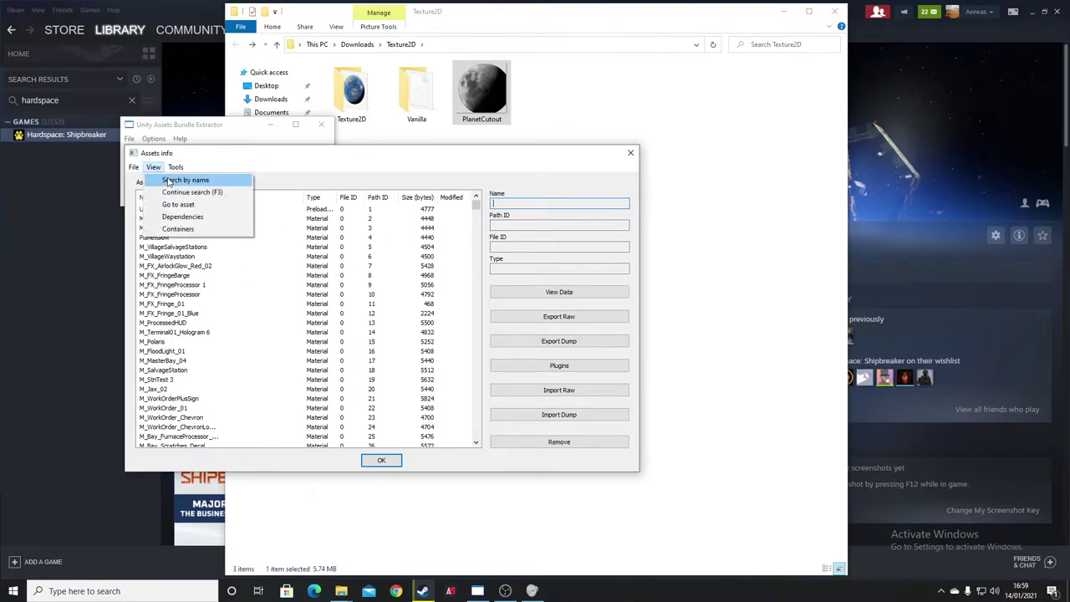
click(184, 180)
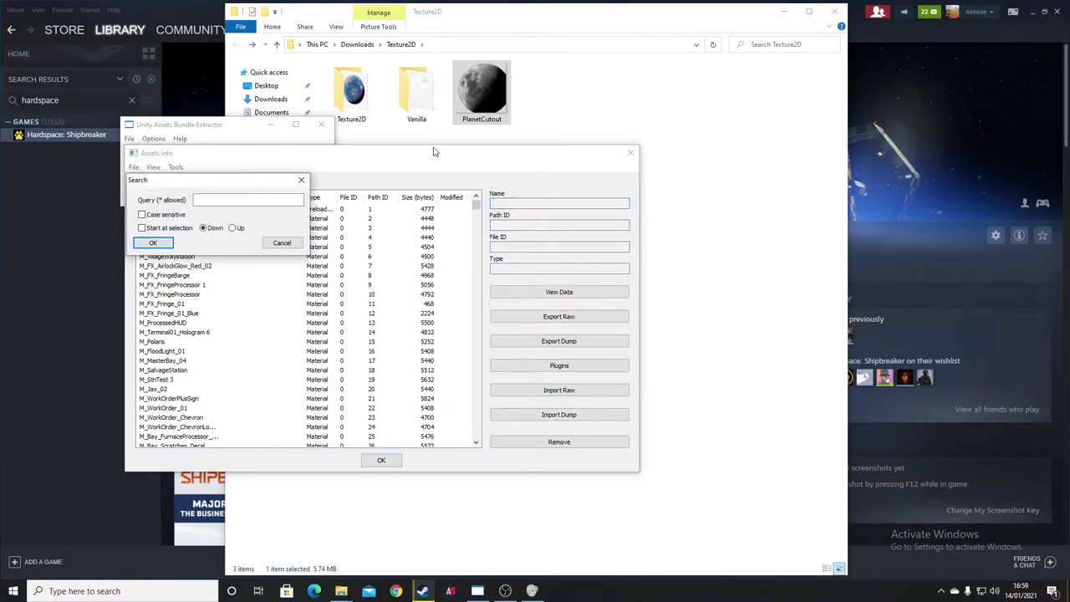
click(265, 199)
text(PlanetCutout)
click(145, 243)
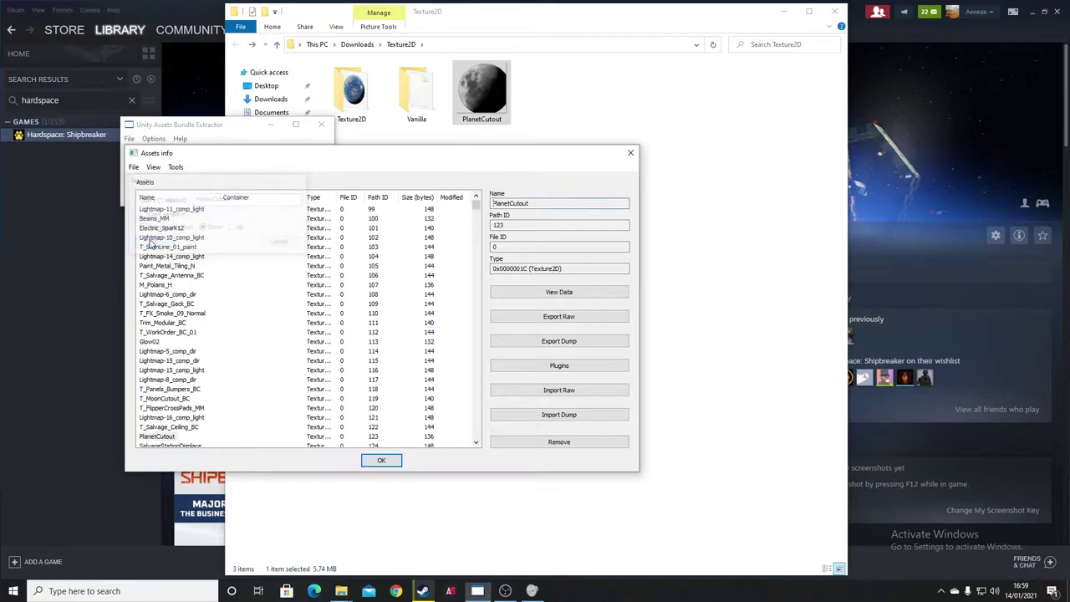
click(162, 437)
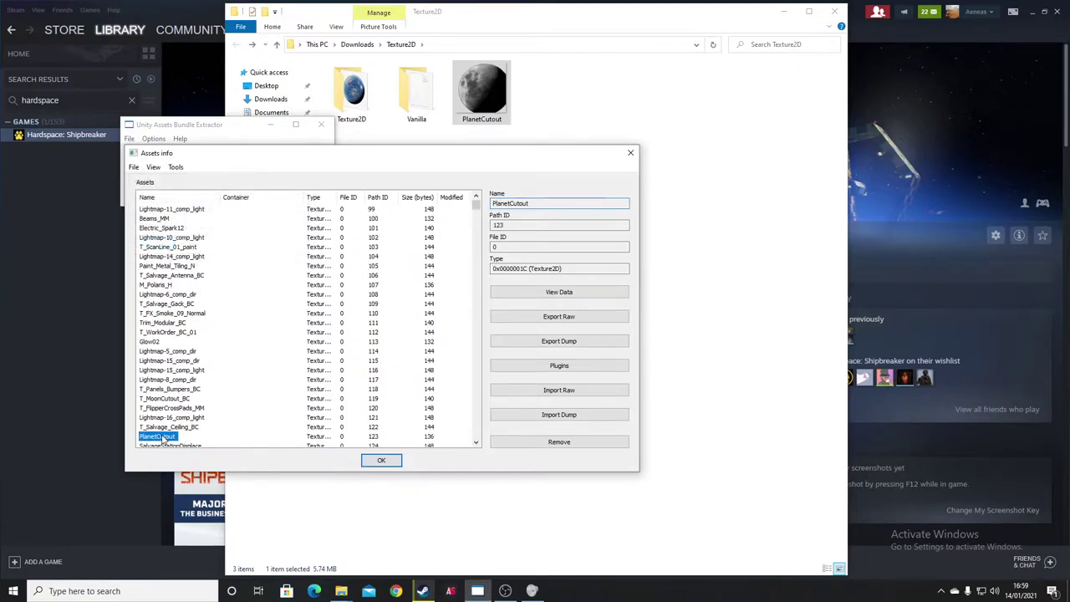
Edit the PlanetCutout Texture2D asset by loading the inner Texture2D folder's PlanetCutout image, and apply it with Normal (multithread) quality
click(545, 369)
click(139, 213)
click(151, 356)
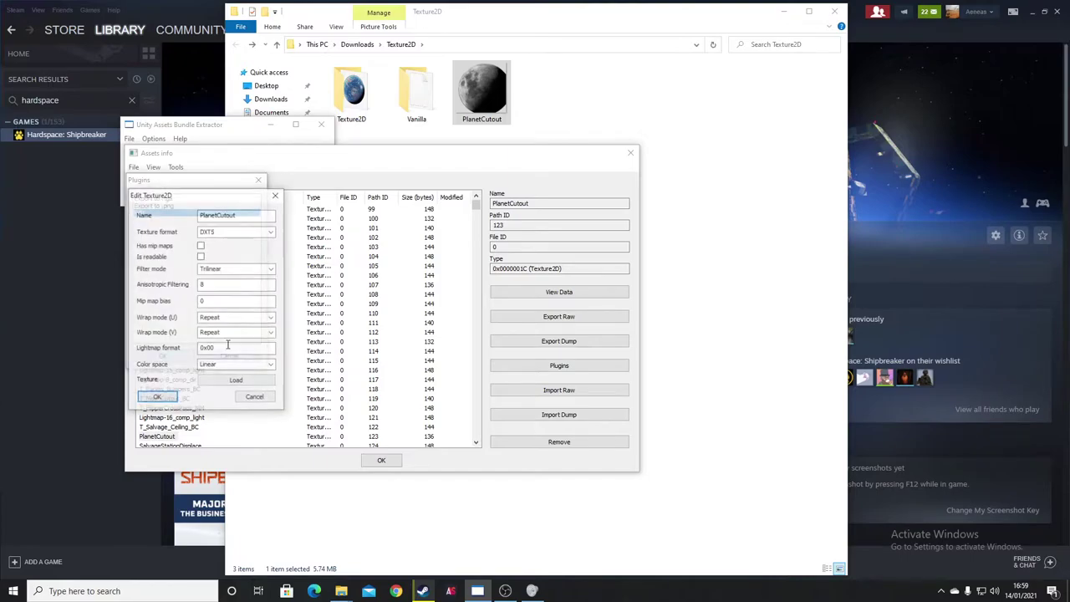
click(237, 380)
scroll(179, 294, up, 5)
click(179, 302)
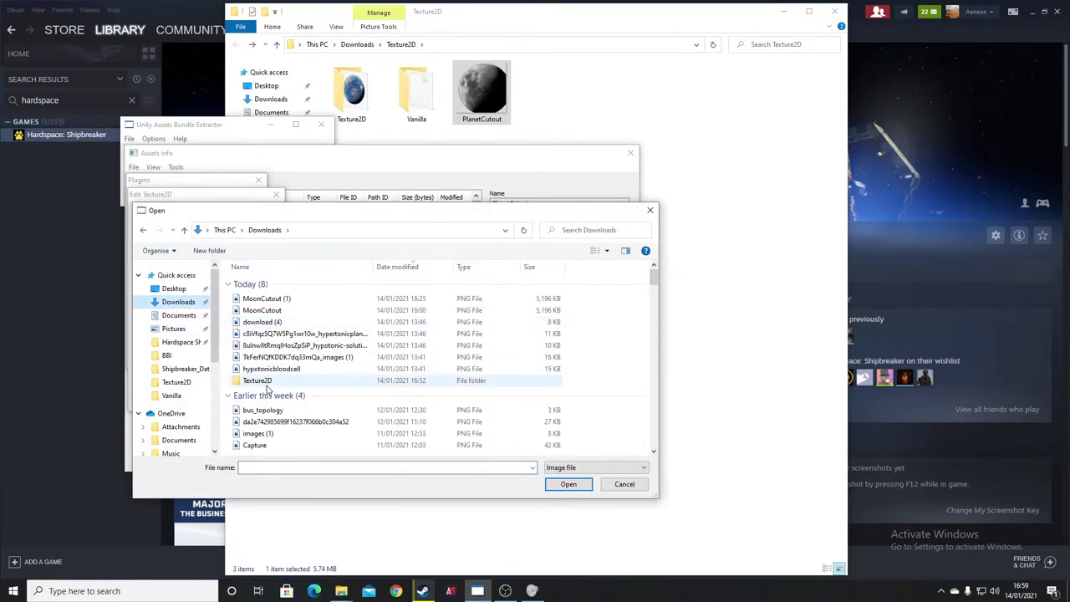
double_click(268, 378)
double_click(269, 311)
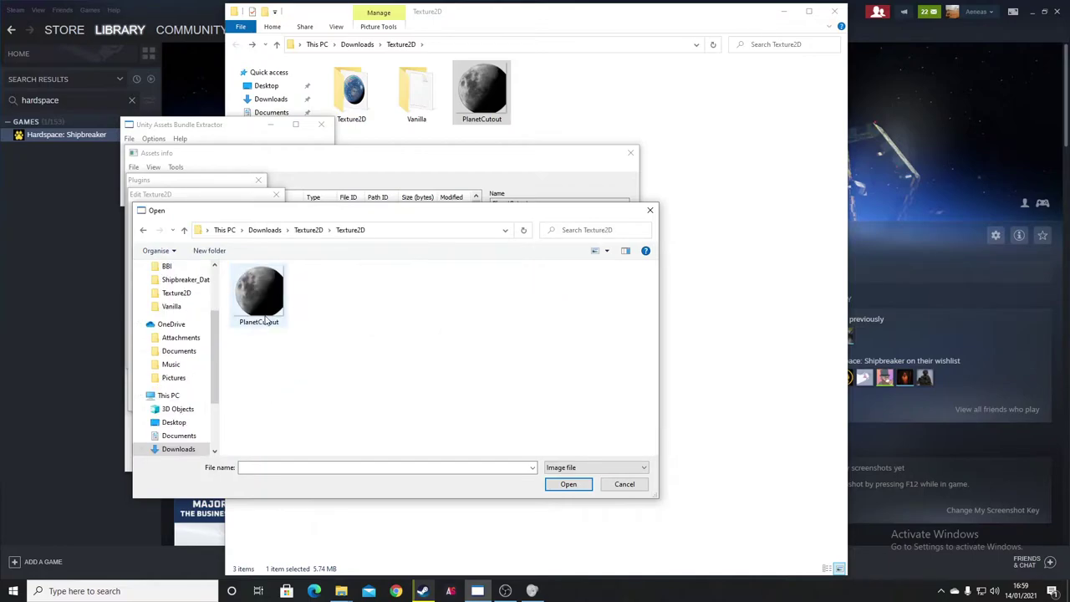
double_click(266, 301)
click(174, 399)
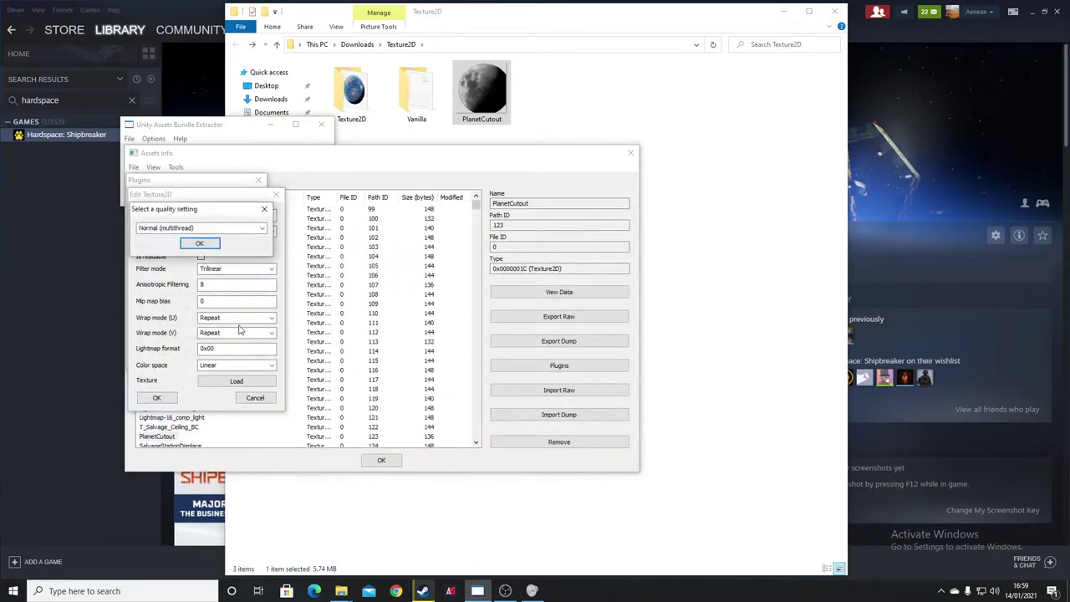
click(202, 244)
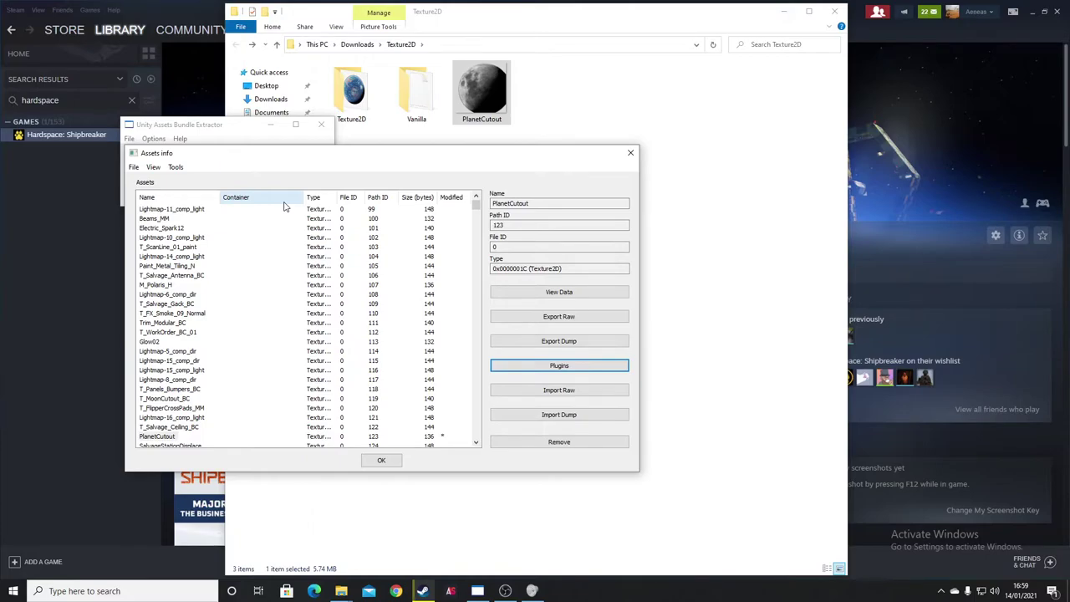
Save the modified assets file as sharedassets8.assets in the outer Texture2D folder in Downloads
click(134, 166)
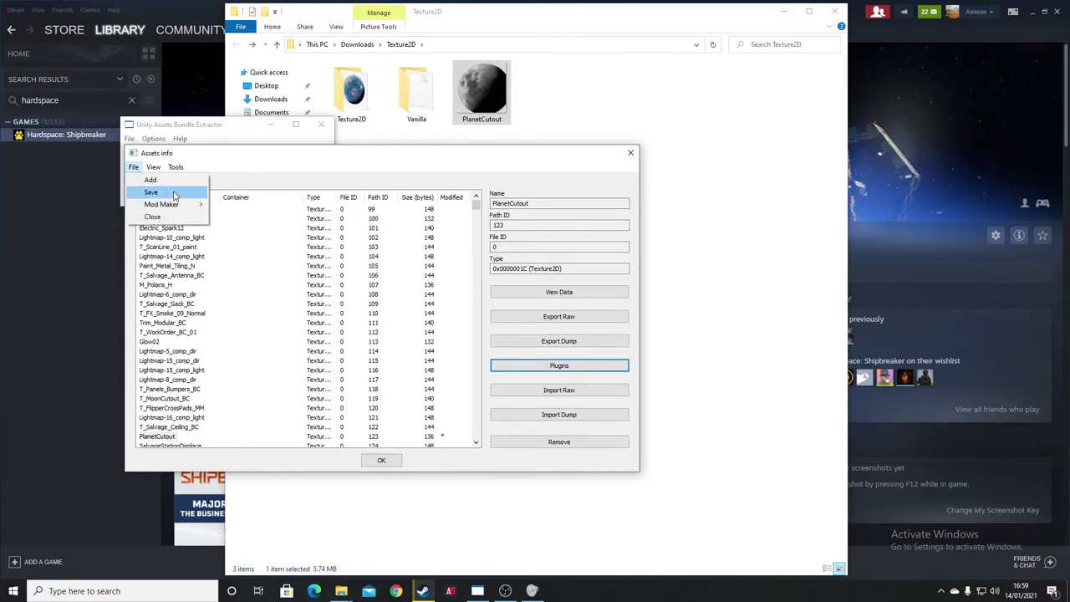
click(176, 193)
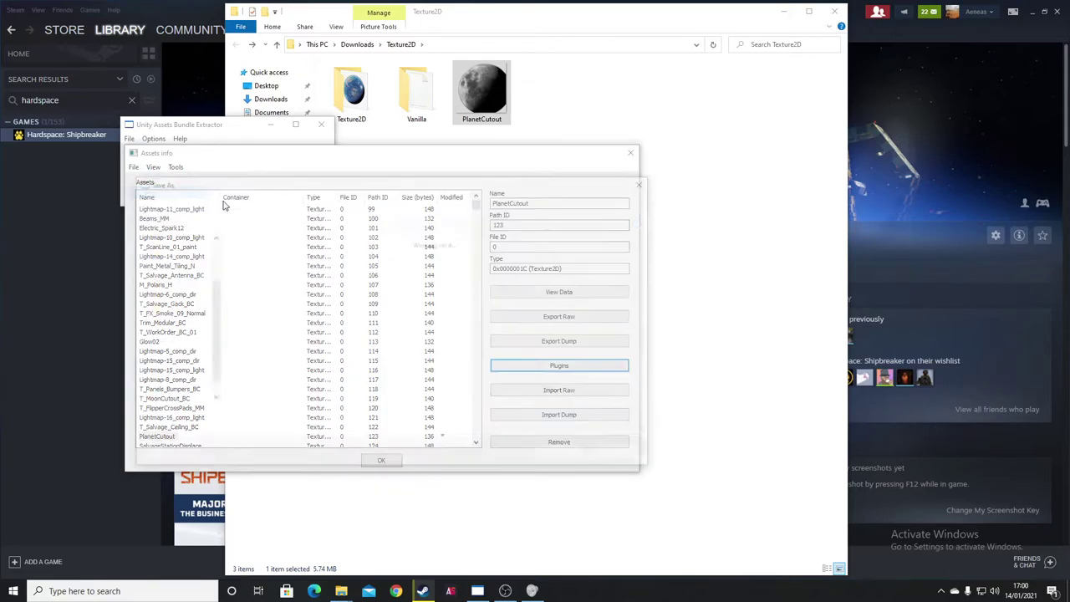
click(246, 419)
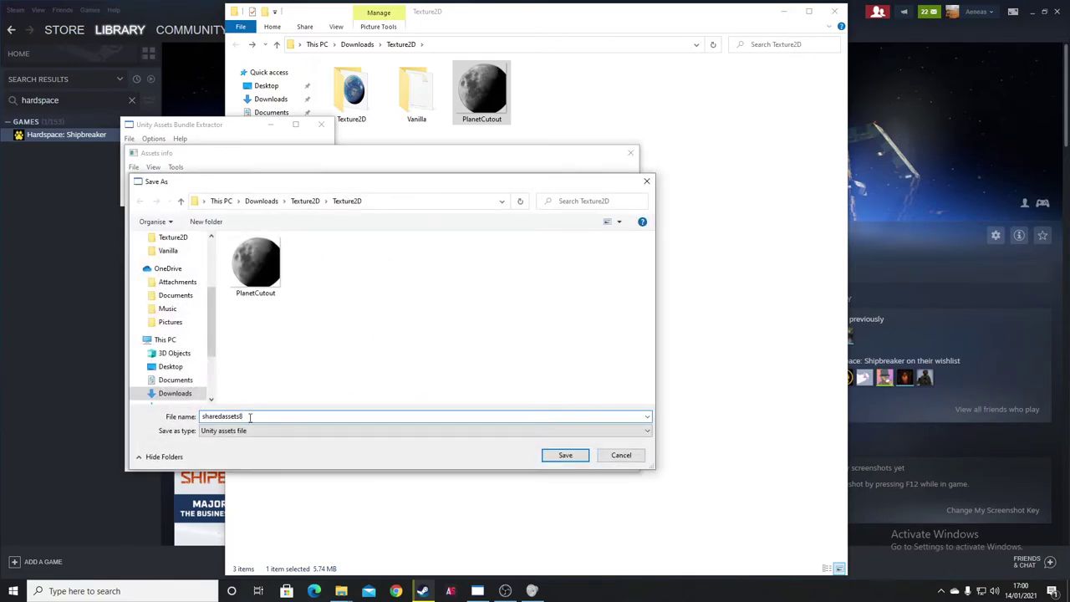
click(305, 200)
click(565, 454)
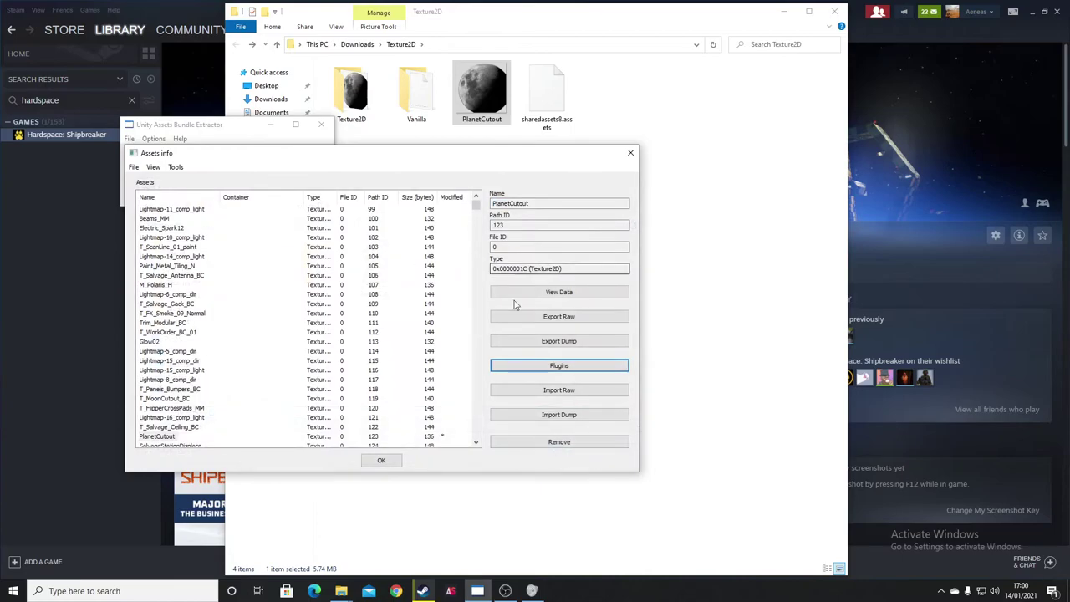
Close the assets info and open the game's Shipbreaker_Data folder in a separate window beside the Texture2D folder
click(384, 454)
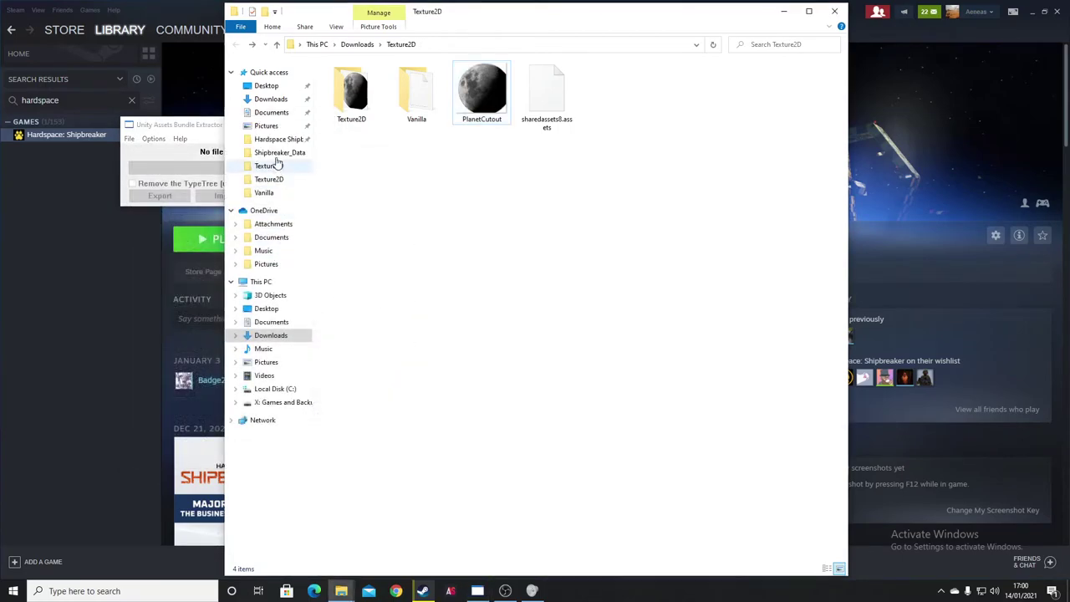
right_click(274, 139)
click(332, 183)
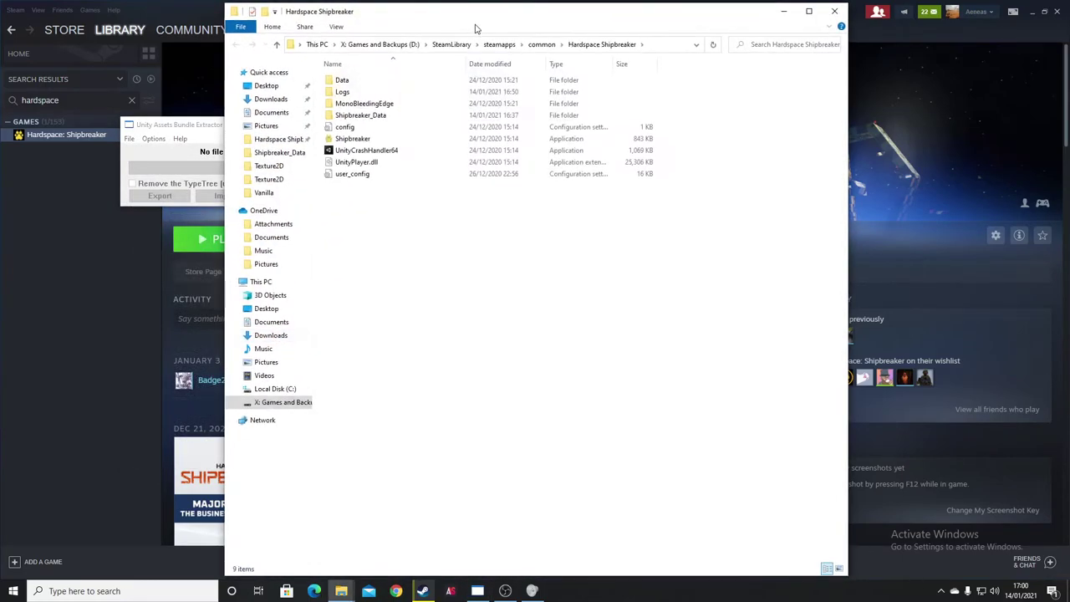
drag(460, 12, 601, 223)
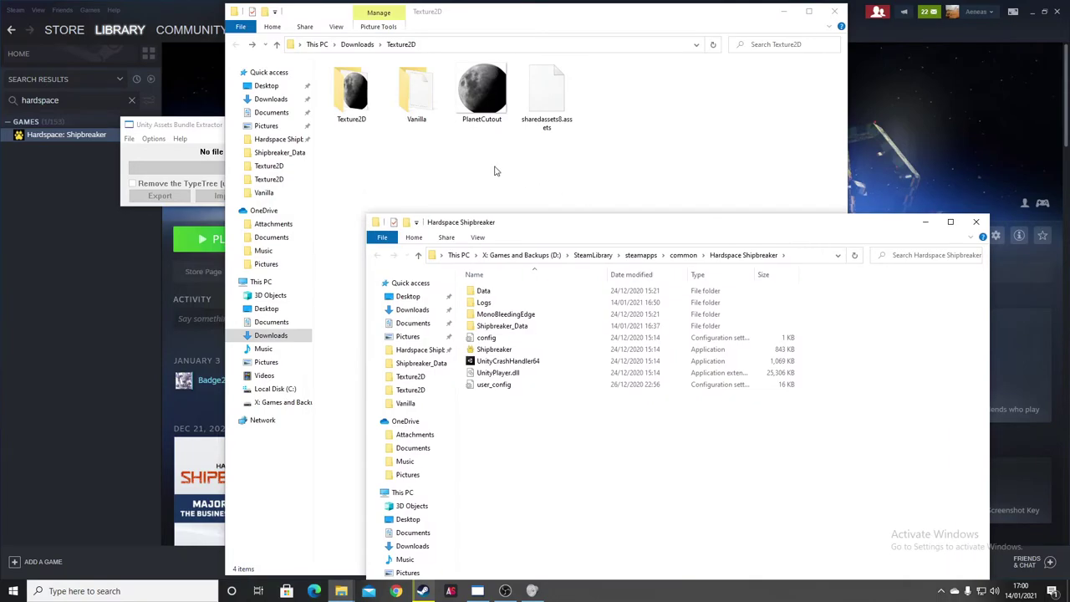
double_click(502, 325)
scroll(527, 468, down, 2)
drag(547, 223, 730, 25)
Delete the existing sharedassets8.assets file from the Vanilla folder inside Texture2D
click(417, 90)
double_click(416, 90)
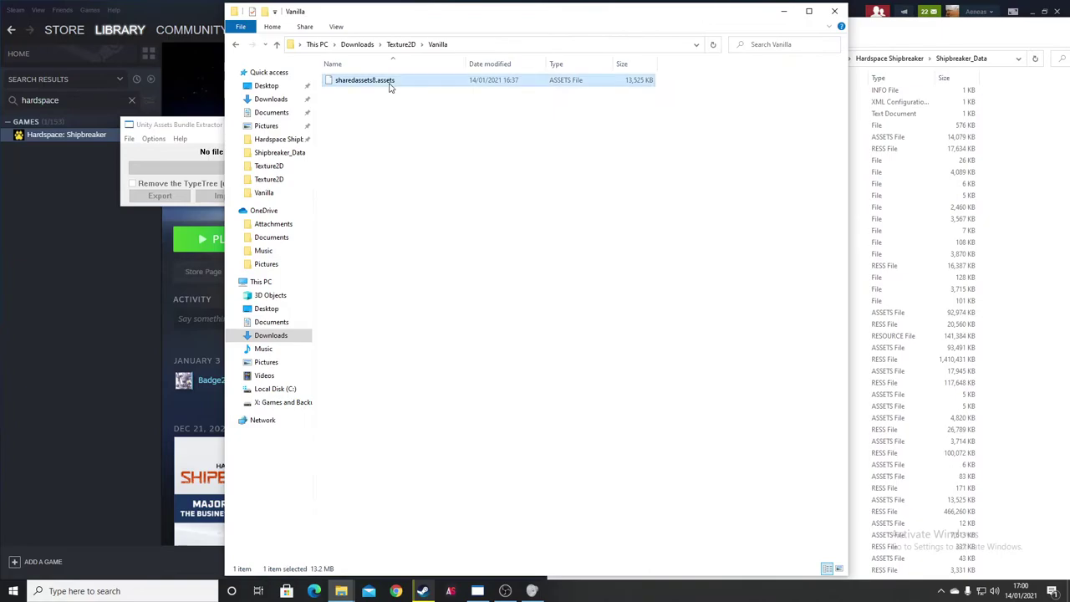
right_click(381, 80)
click(401, 280)
click(236, 47)
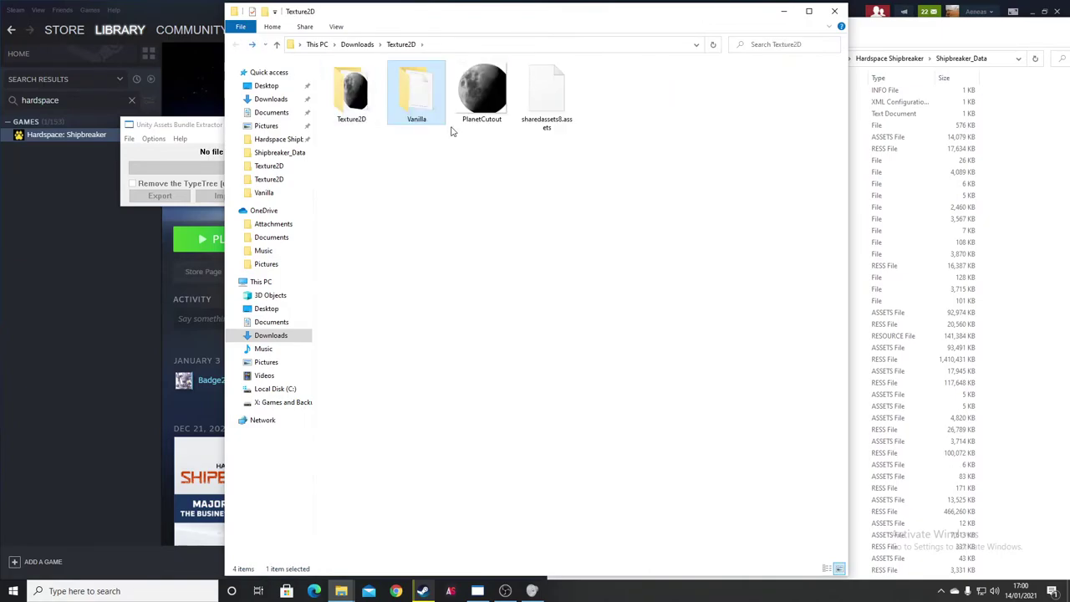
double_click(410, 113)
click(403, 84)
right_click(402, 83)
click(426, 311)
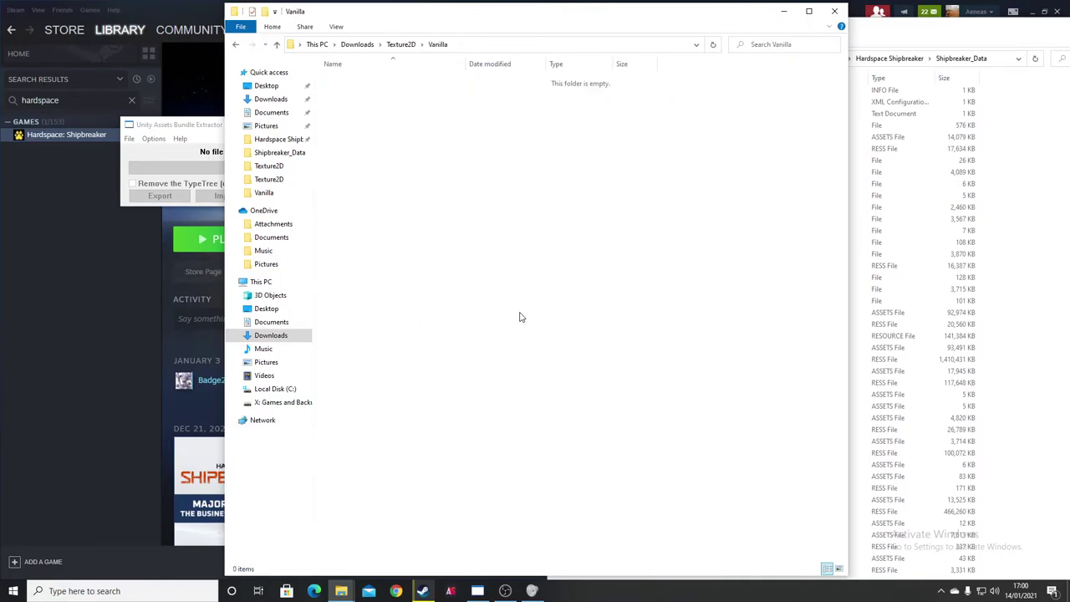
Back up the original sharedassets8.assets from Shipbreaker_Data into the Vanilla folder, and return to the Texture2D folder
click(1009, 337)
drag(710, 502, 382, 298)
click(237, 44)
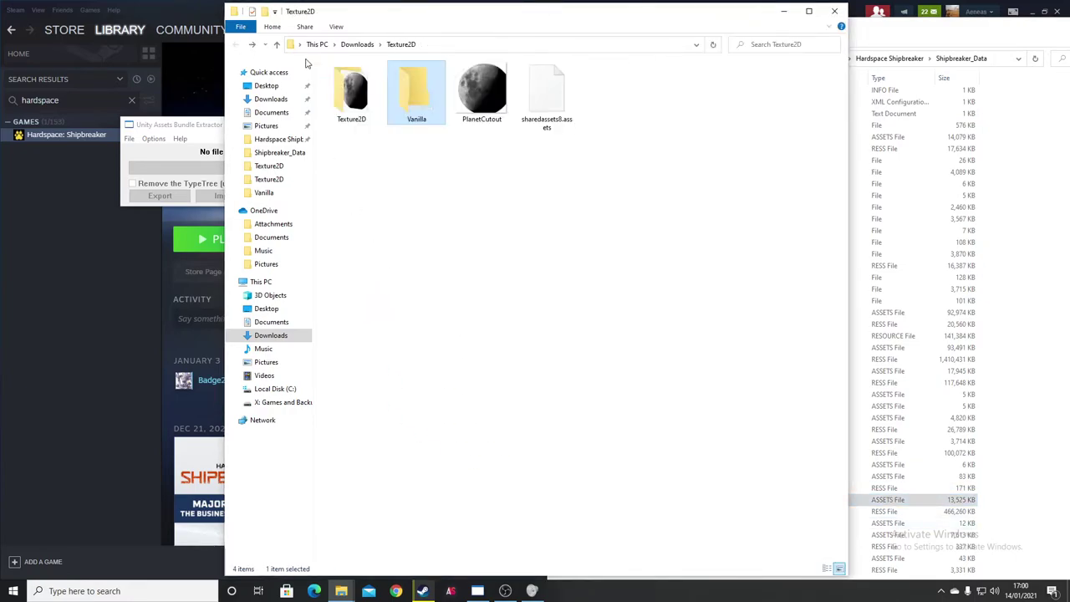
Copy the modified sharedassets8.assets from Texture2D into Shipbreaker_Data, replacing the file there
click(547, 107)
drag(548, 109, 982, 301)
click(616, 217)
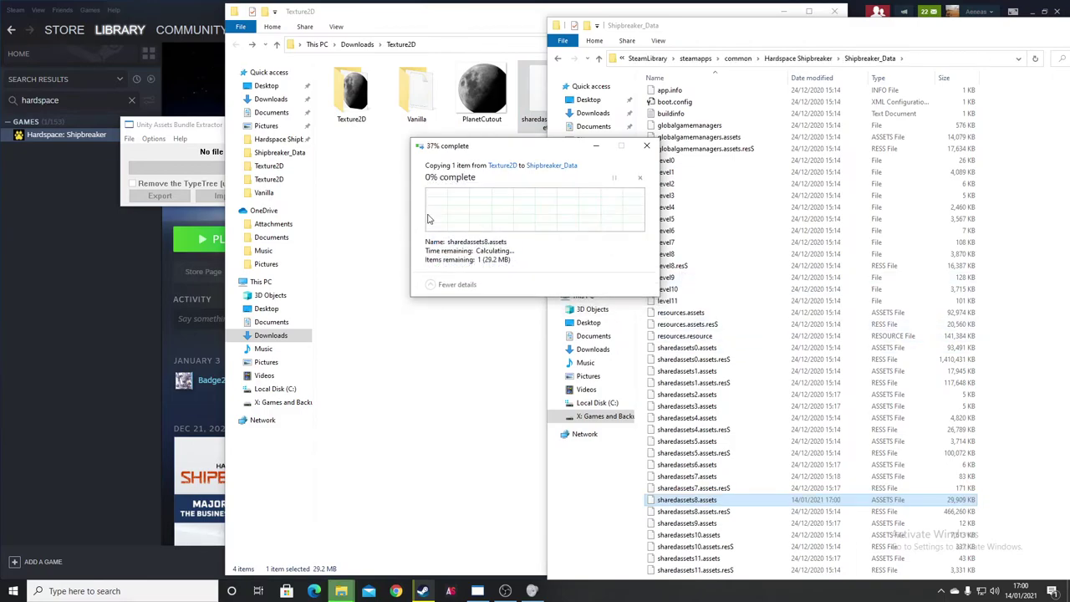
Close both folder windows and Unity Assets Bundle Extractor, and launch Hardspace: Shipbreaker from the Steam library
drag(949, 28, 625, 44)
click(827, 37)
click(834, 11)
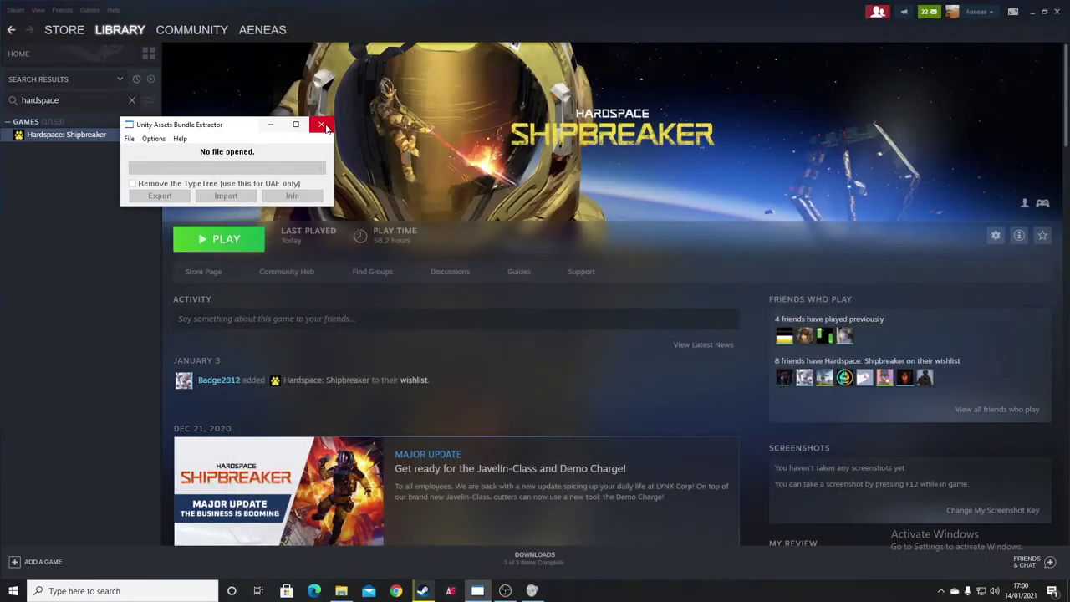
click(324, 125)
click(214, 239)
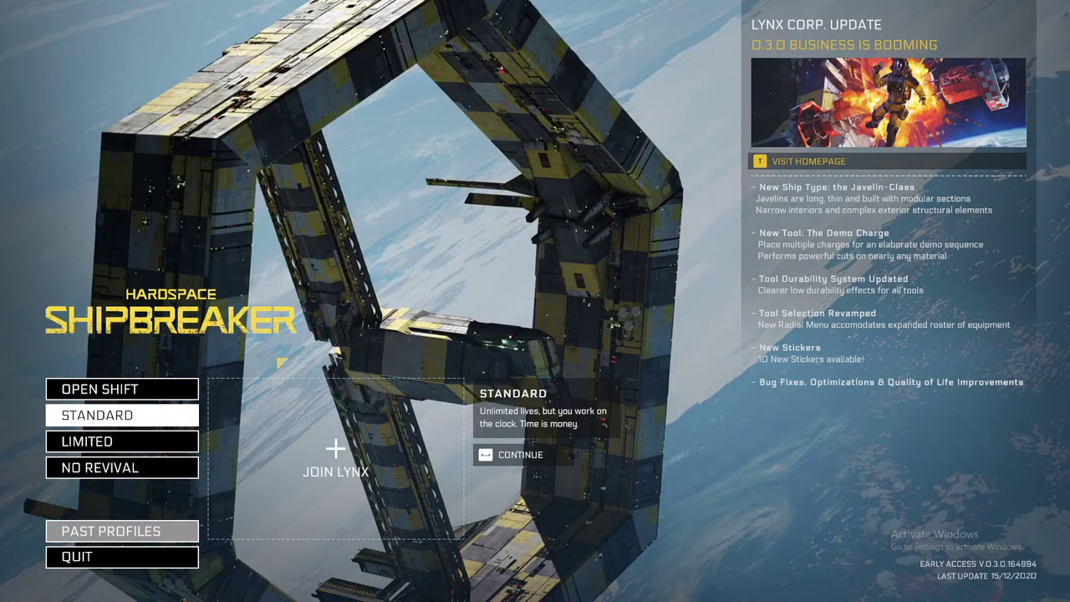
Load the Limited profile and start a Free Play session with the Mackerel - Civilian Cargo ship
click(147, 442)
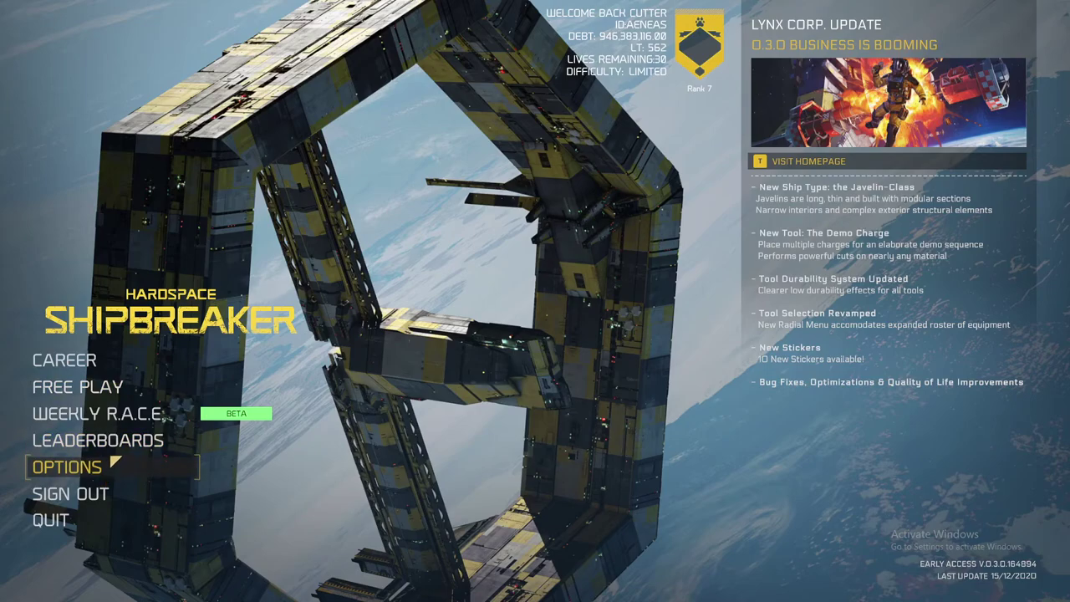
click(122, 389)
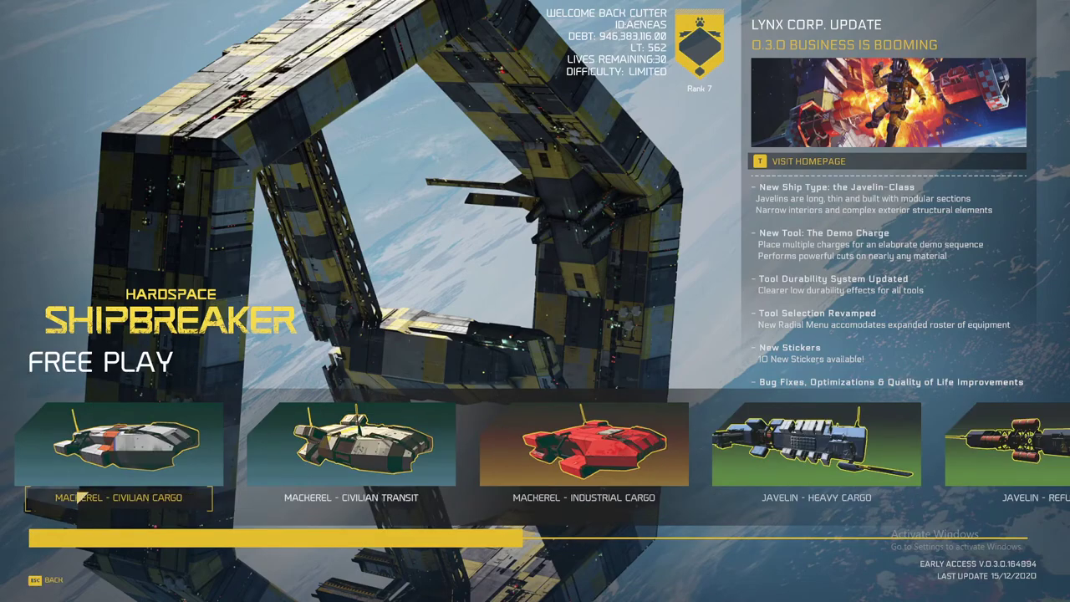
click(99, 468)
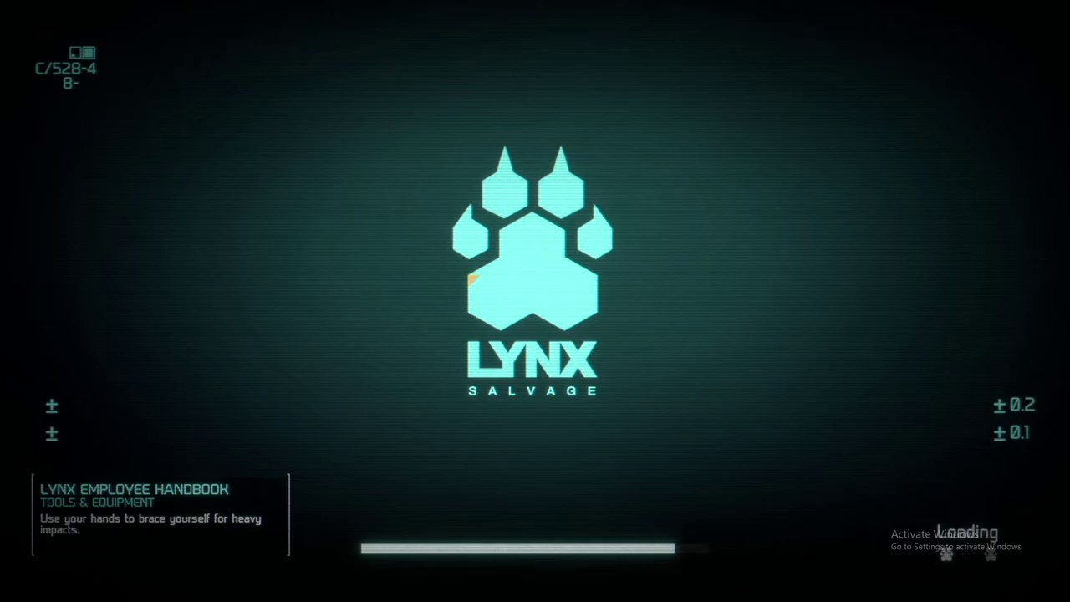
key(space)
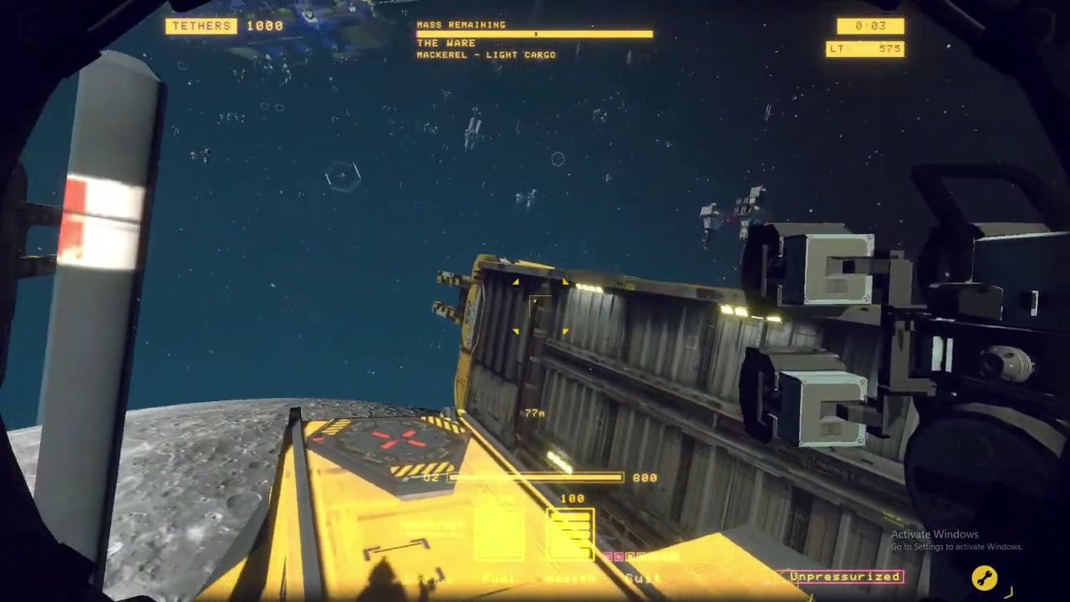
Fly around the ship and salvage bay to examine the replaced planet texture from several angles
key(w)
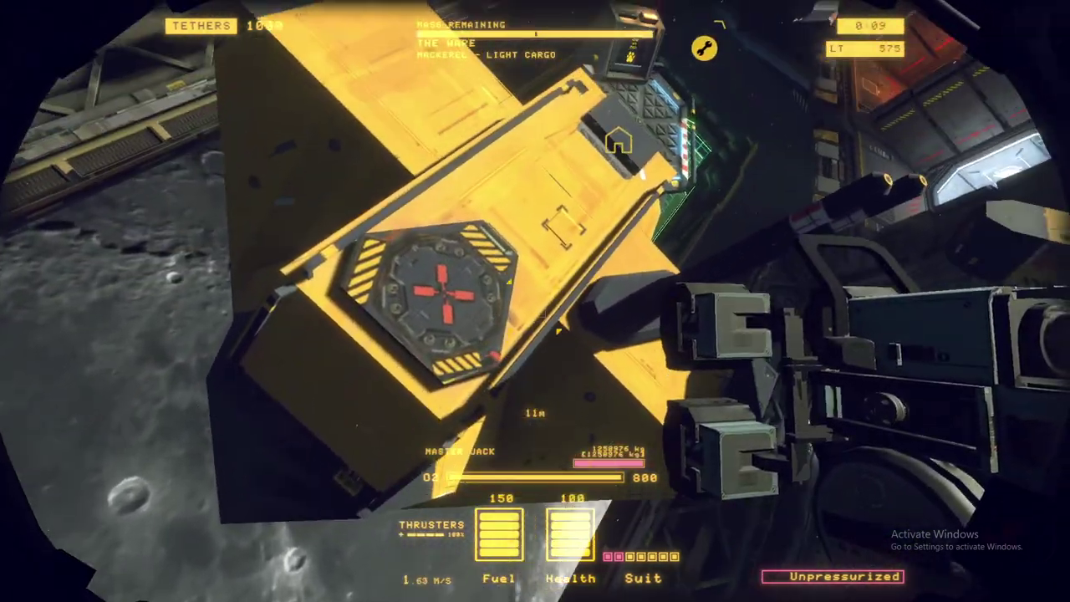
click(535, 301)
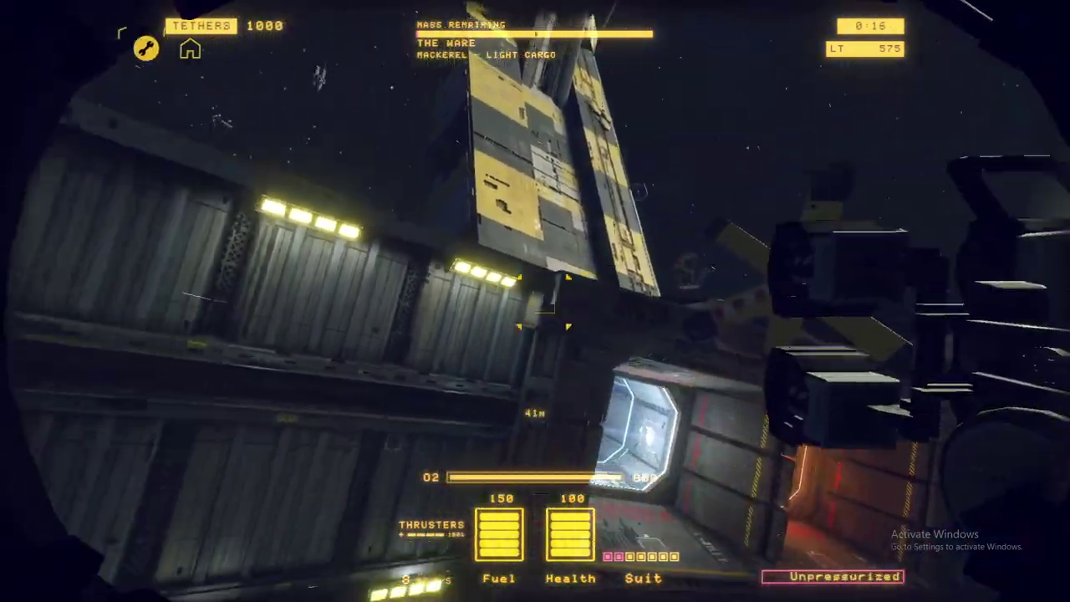
click(535, 301)
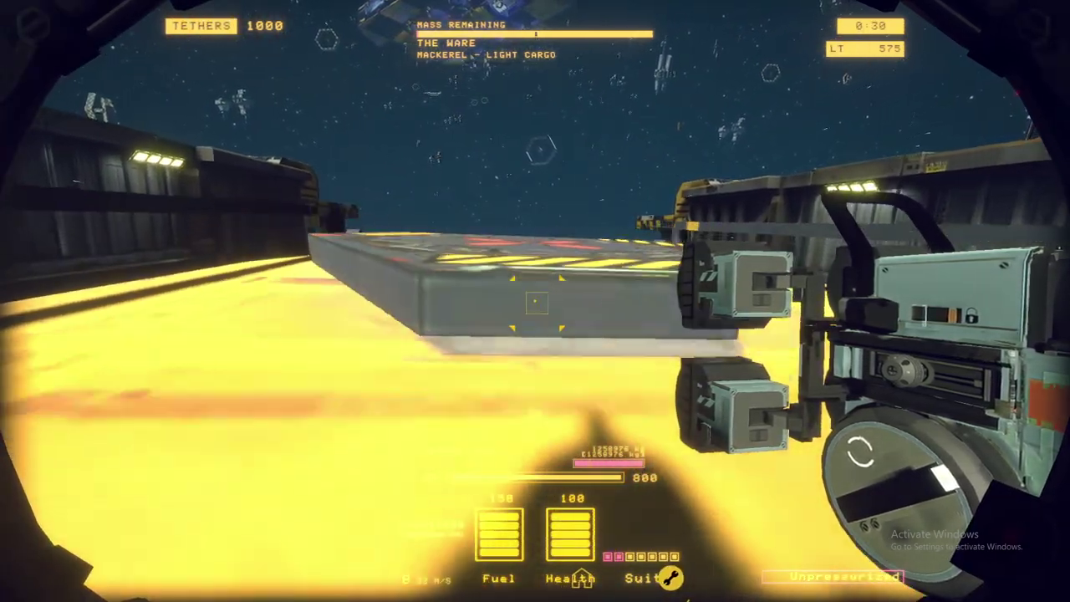
key(space)
mouse_move(536, 301)
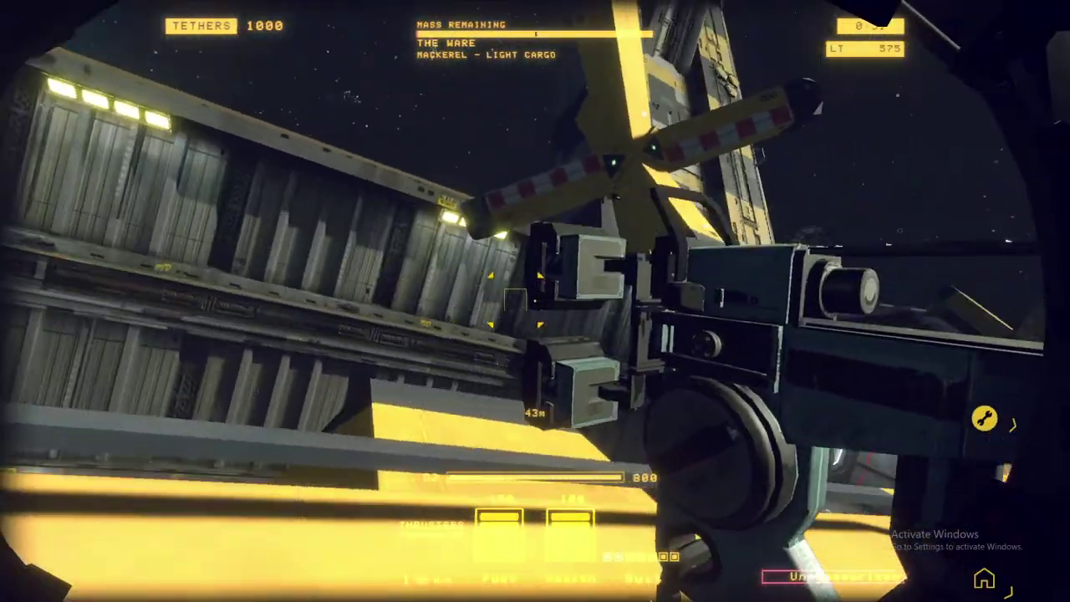
key(w)
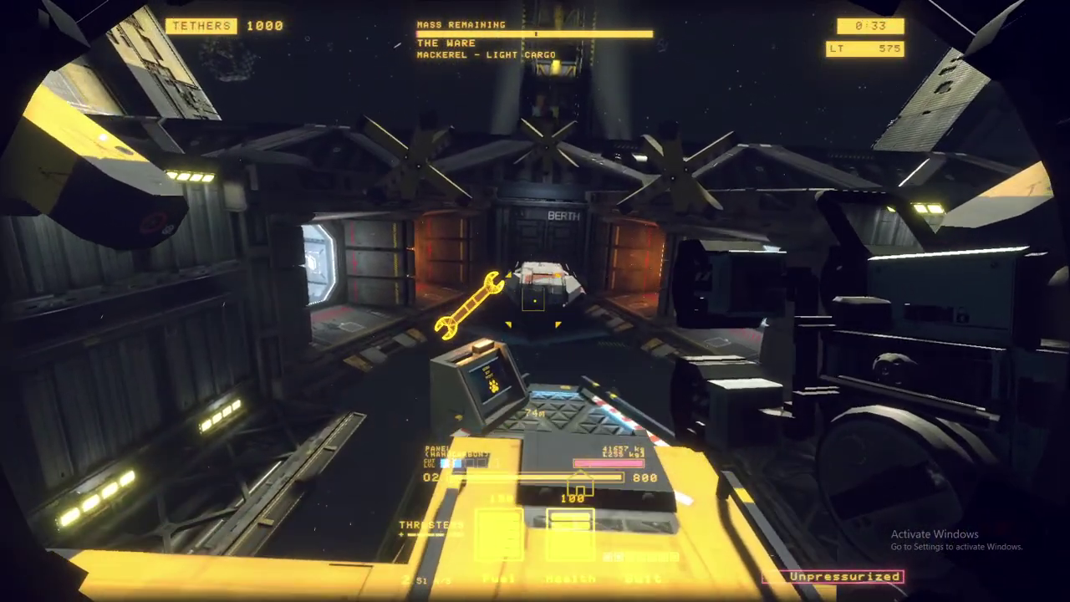
key(w)
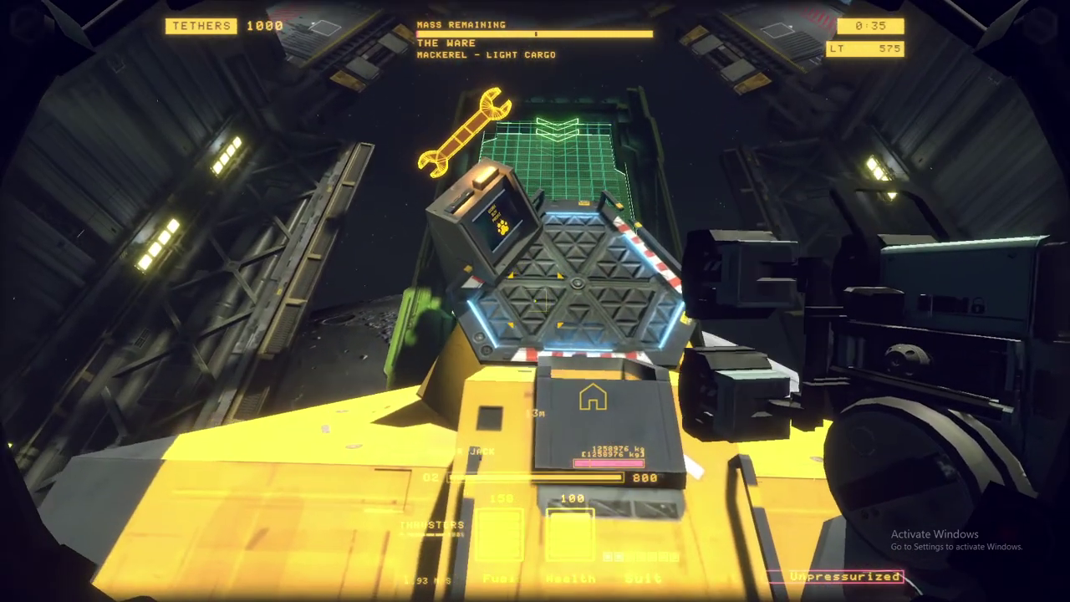
key(w)
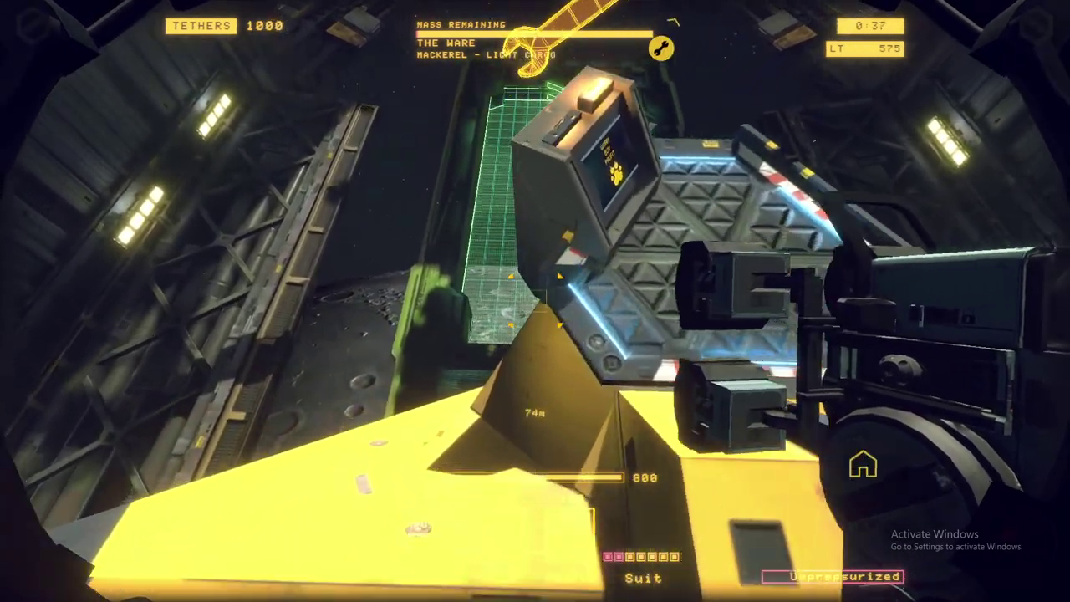
key(w)
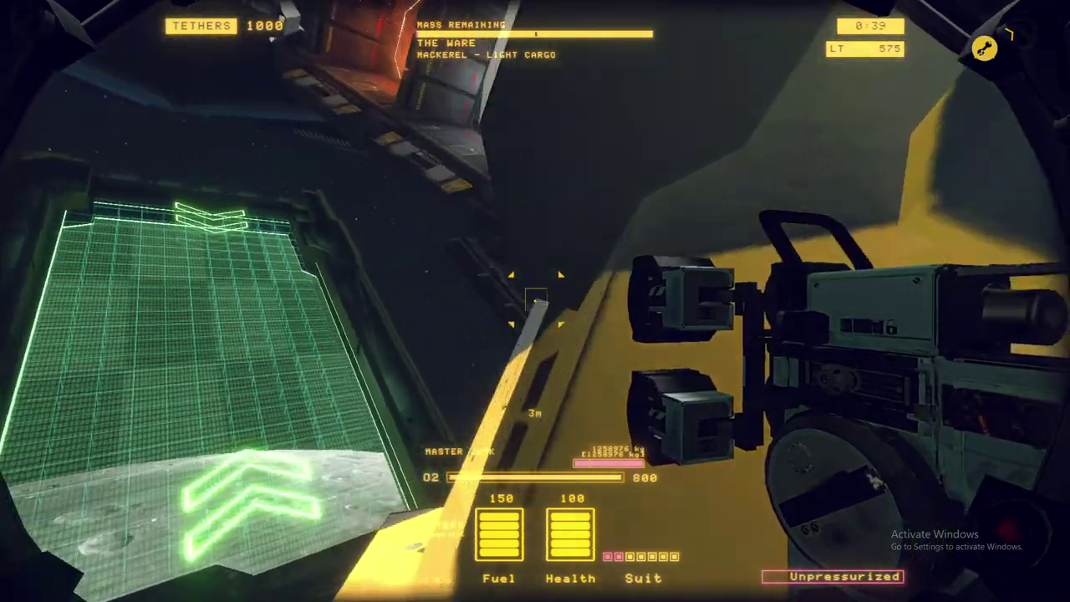
key(w)
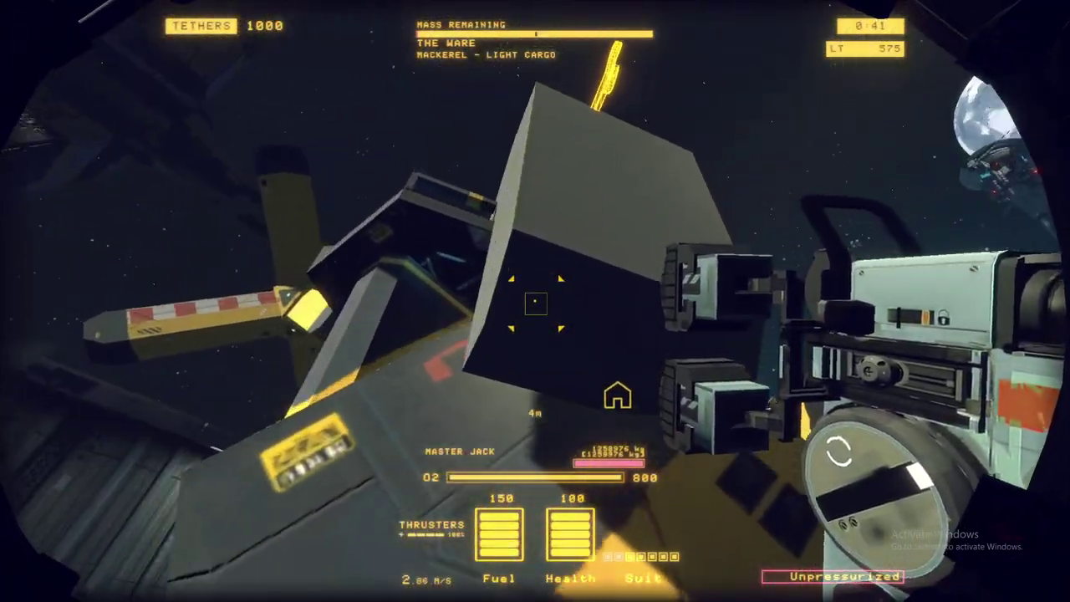
key(w)
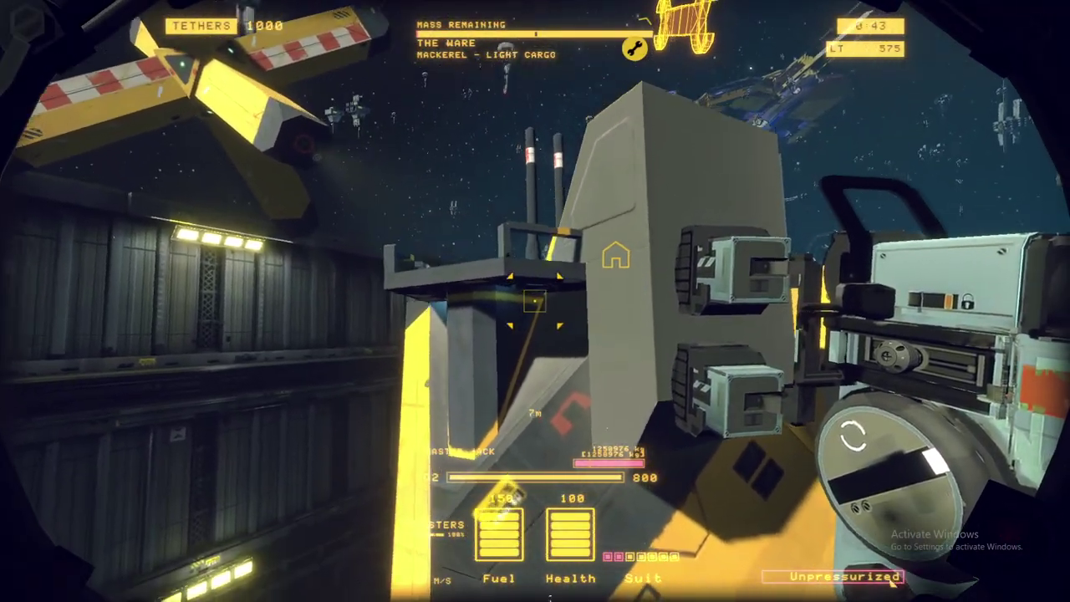